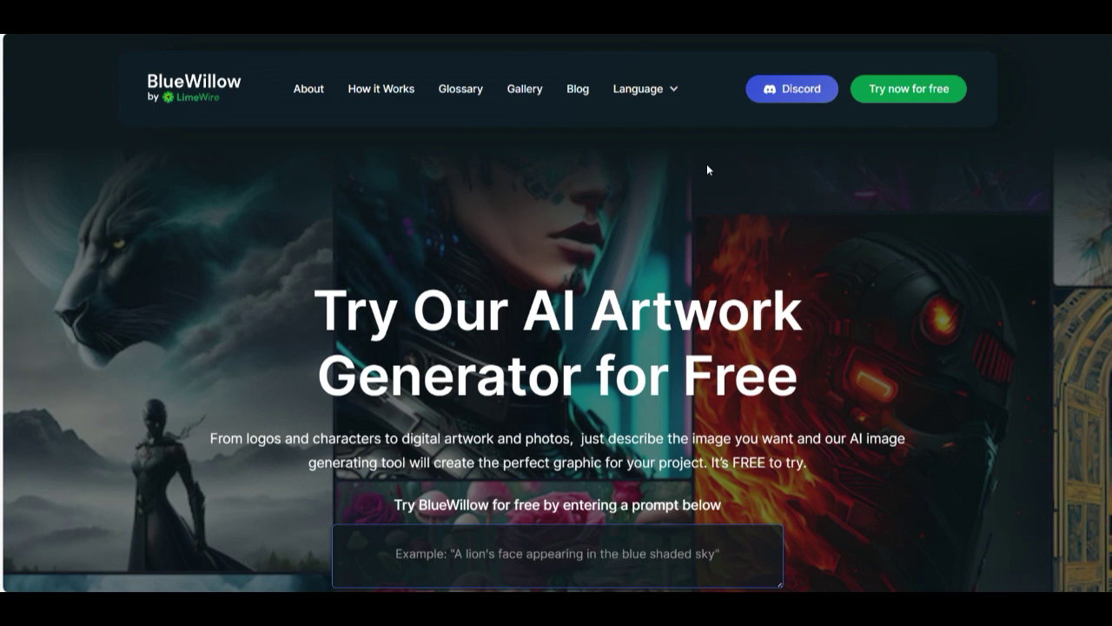
In the rookie-26 channel, start an /imagine command and focus its prompt field.
click(808, 88)
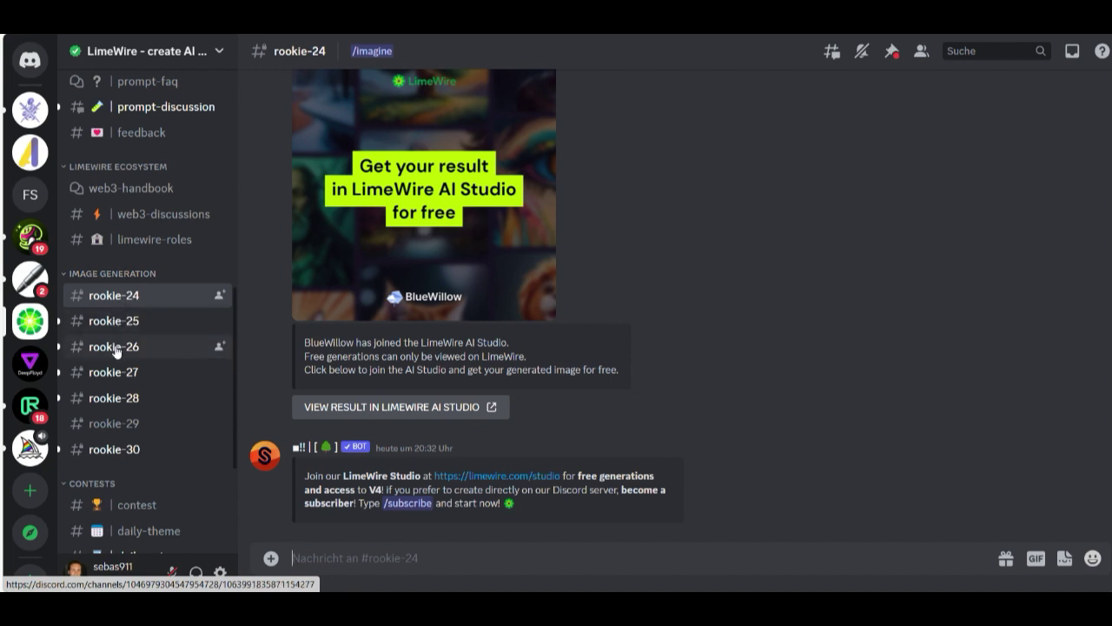
click(115, 348)
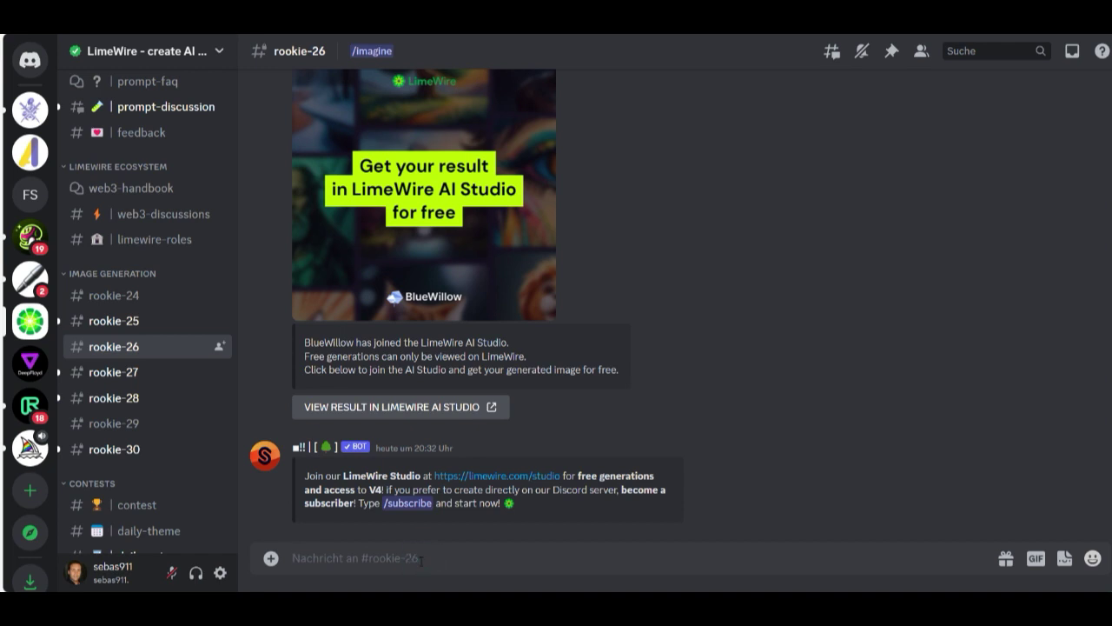
text(/imagi)
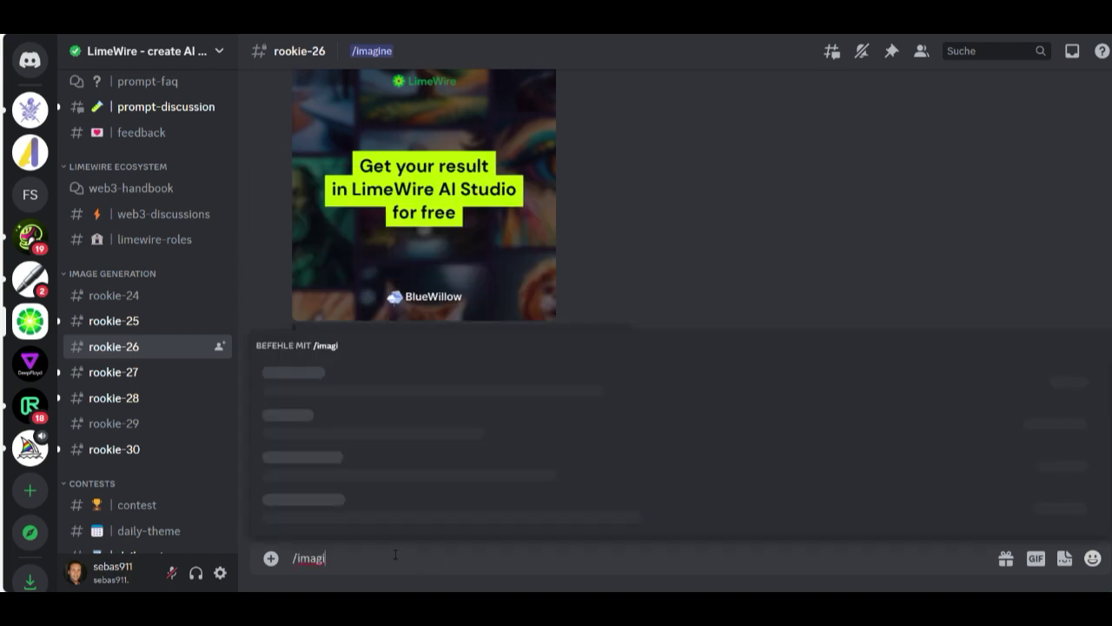
text(ne)
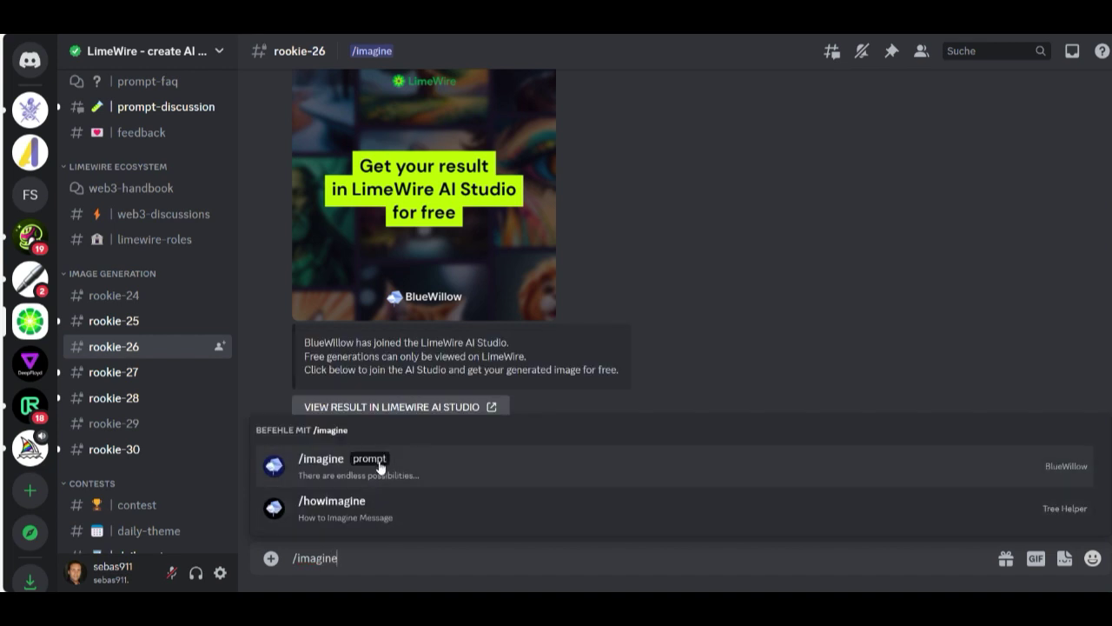
click(381, 460)
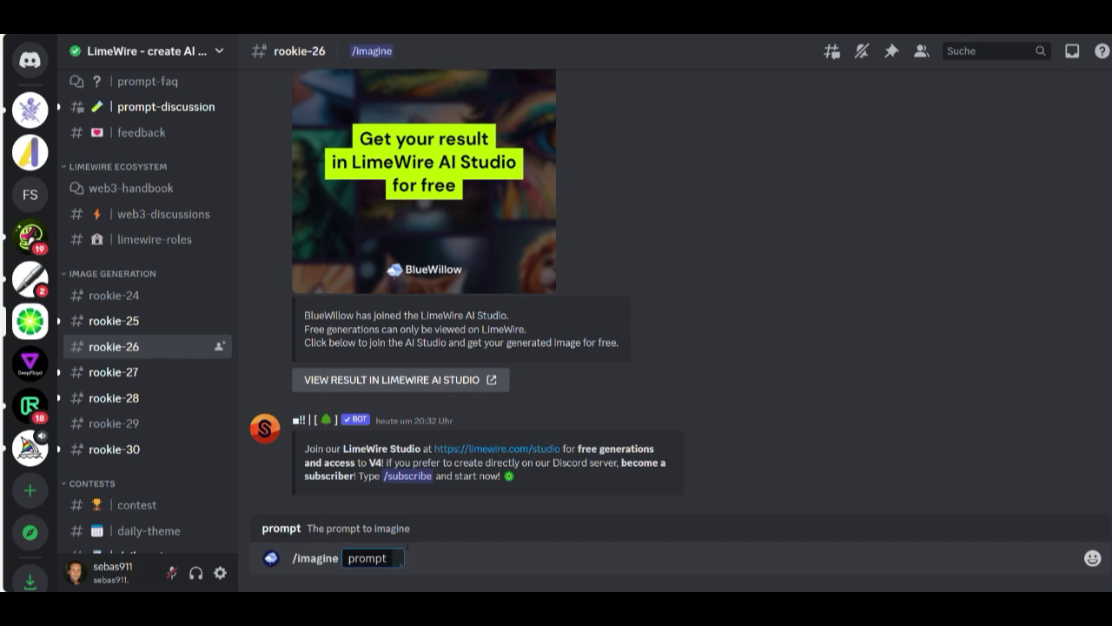
click(399, 561)
Open the generated dog result in LimeWire AI Studio and sign in with a Google account.
click(422, 383)
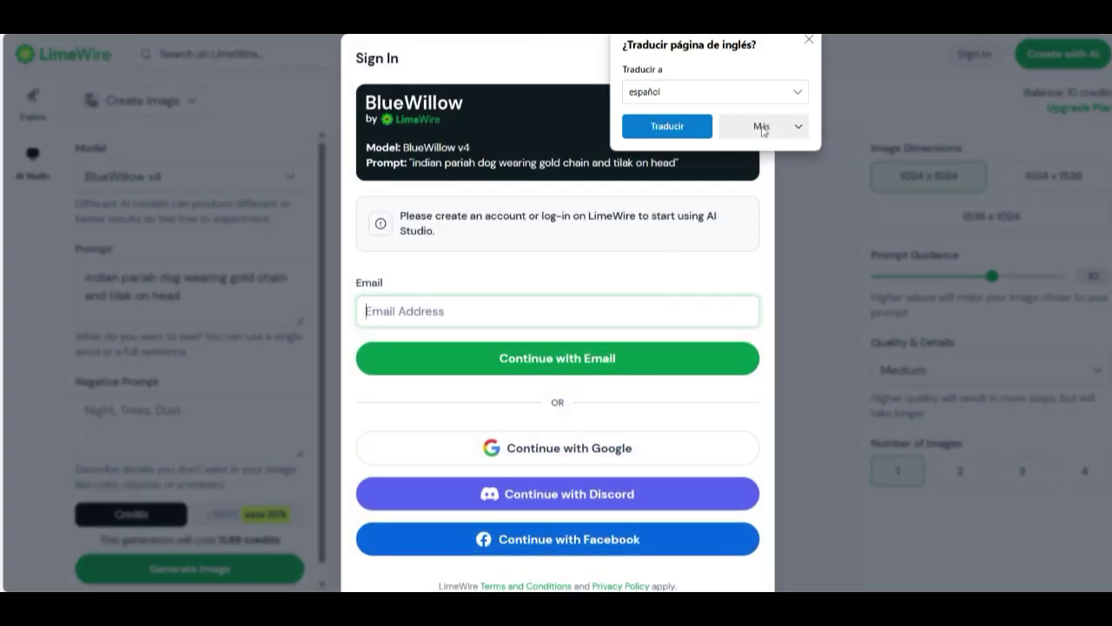
click(808, 40)
click(584, 450)
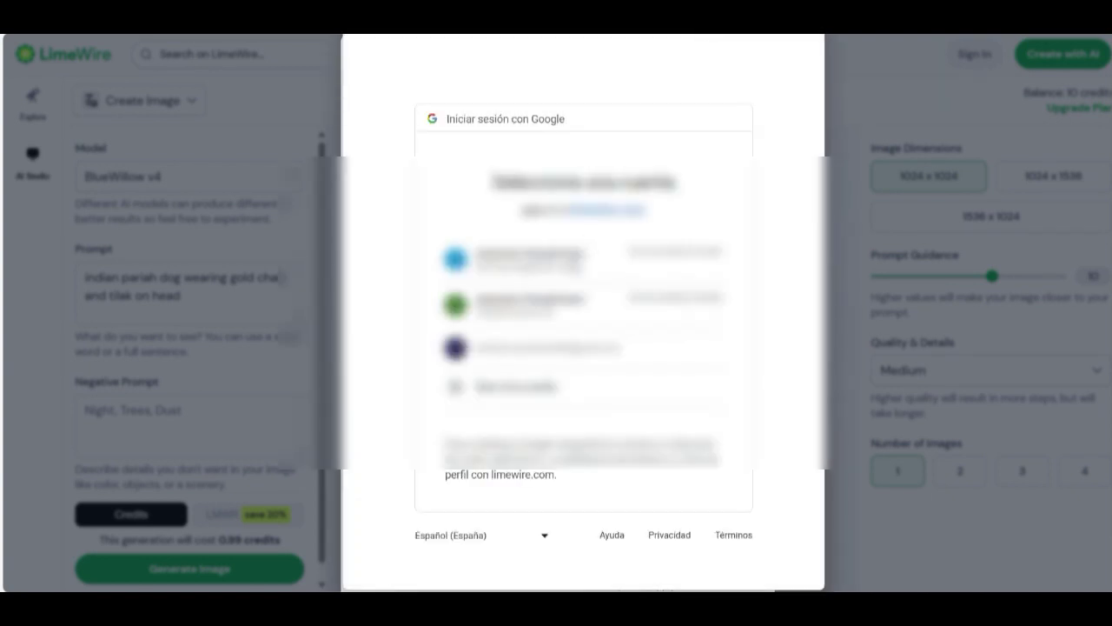
click(529, 347)
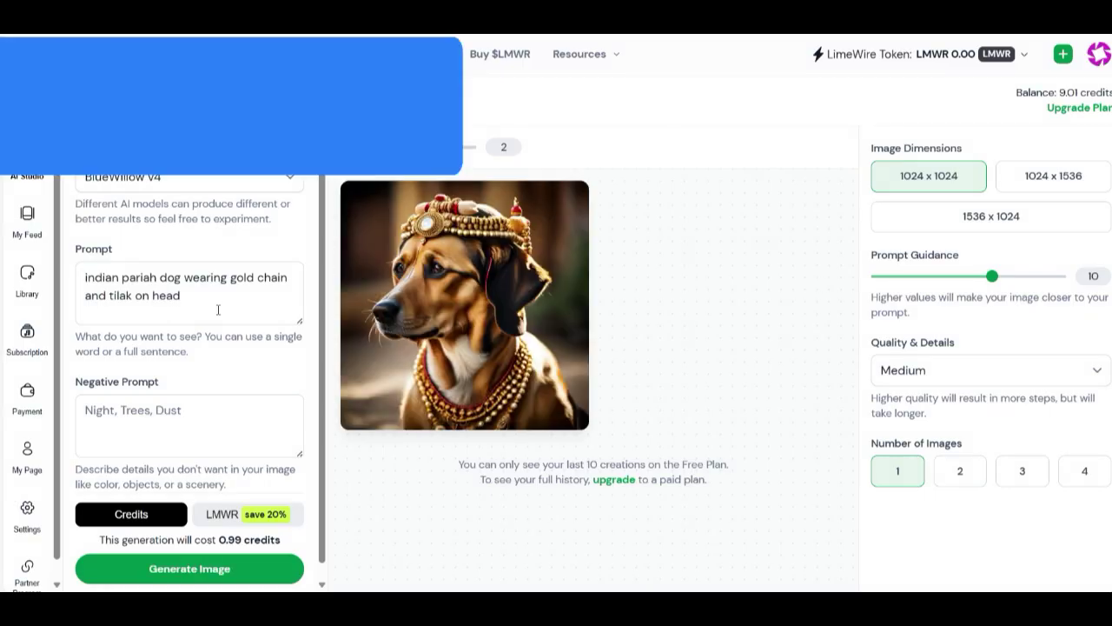
double_click(217, 309)
Replace the prompt with 'superman sitting in a bar after a hard day, photo realistic, smooth,' and generate.
click(216, 309)
triple_click(217, 304)
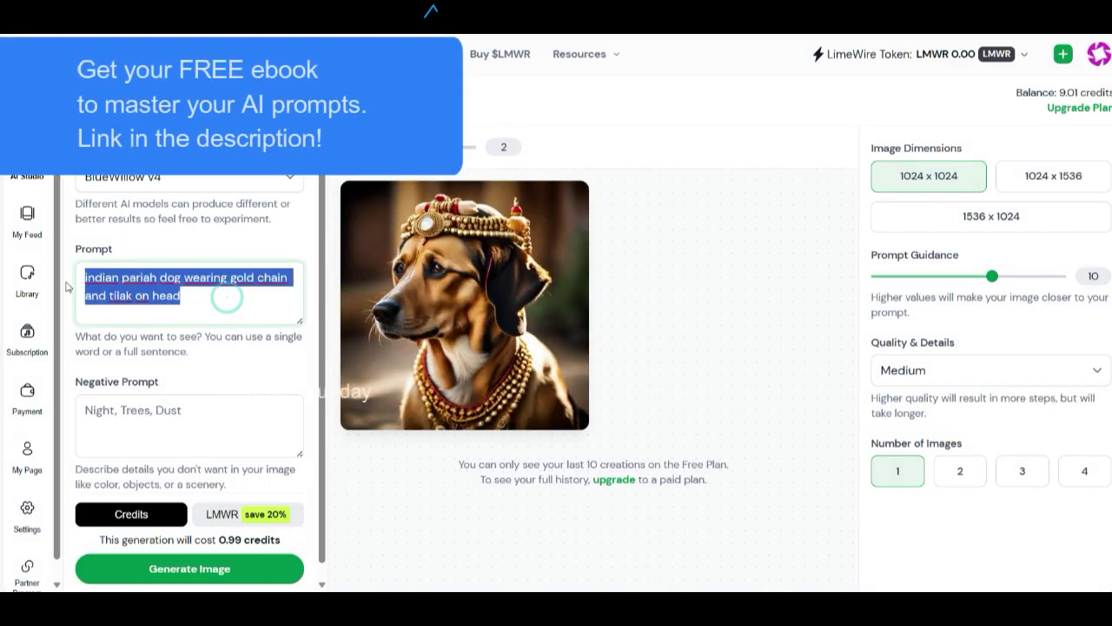
text(superm)
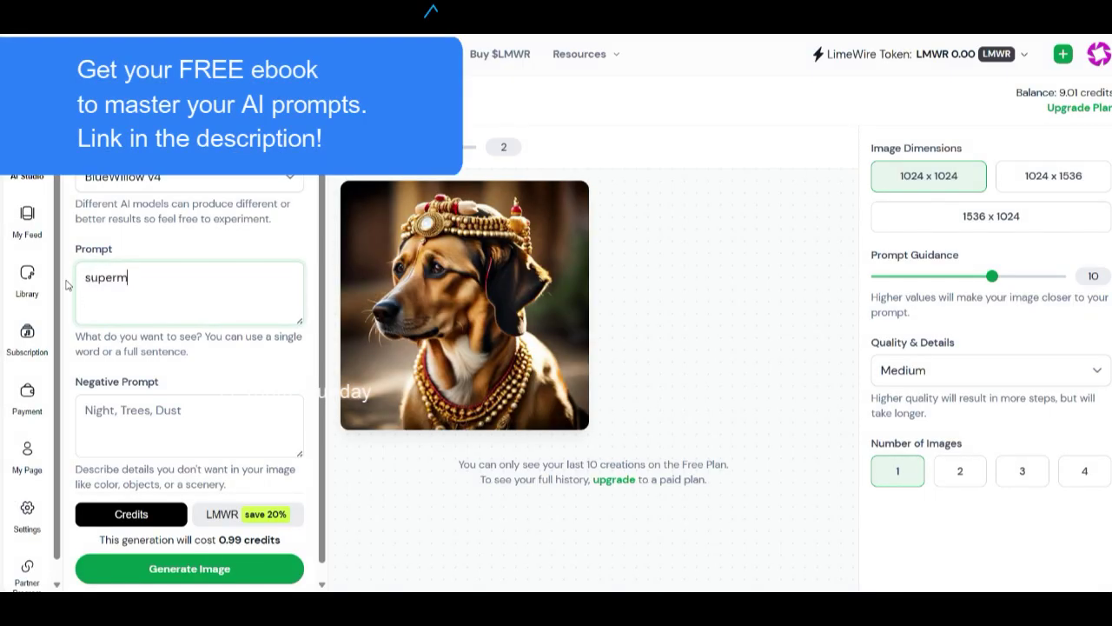
text(an sitti)
text(ng in a bar)
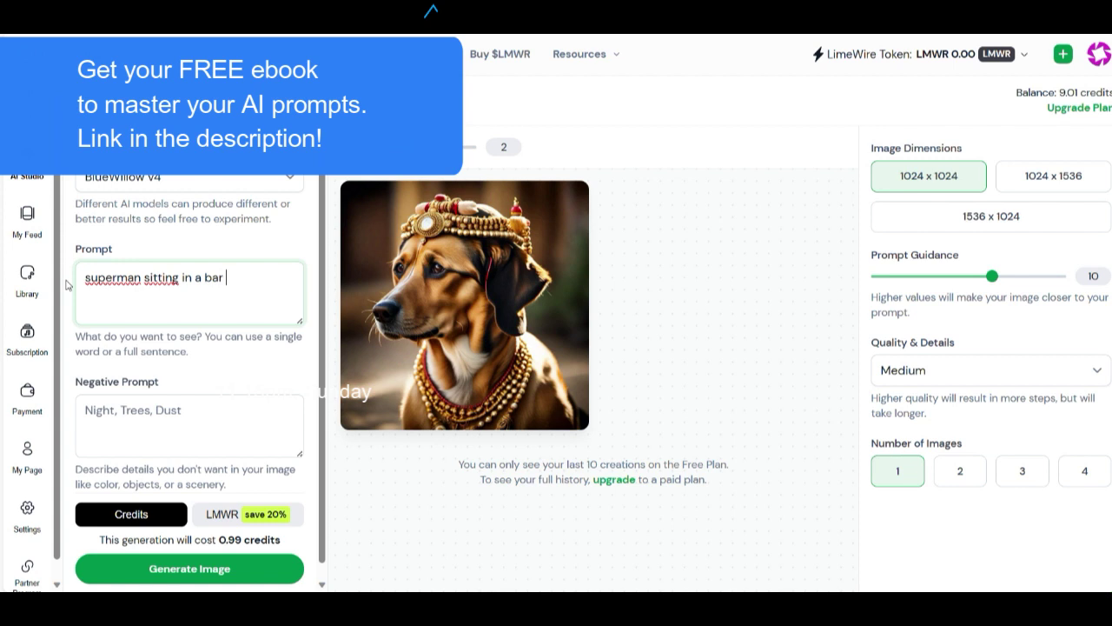
text(after a hard )
text(day,)
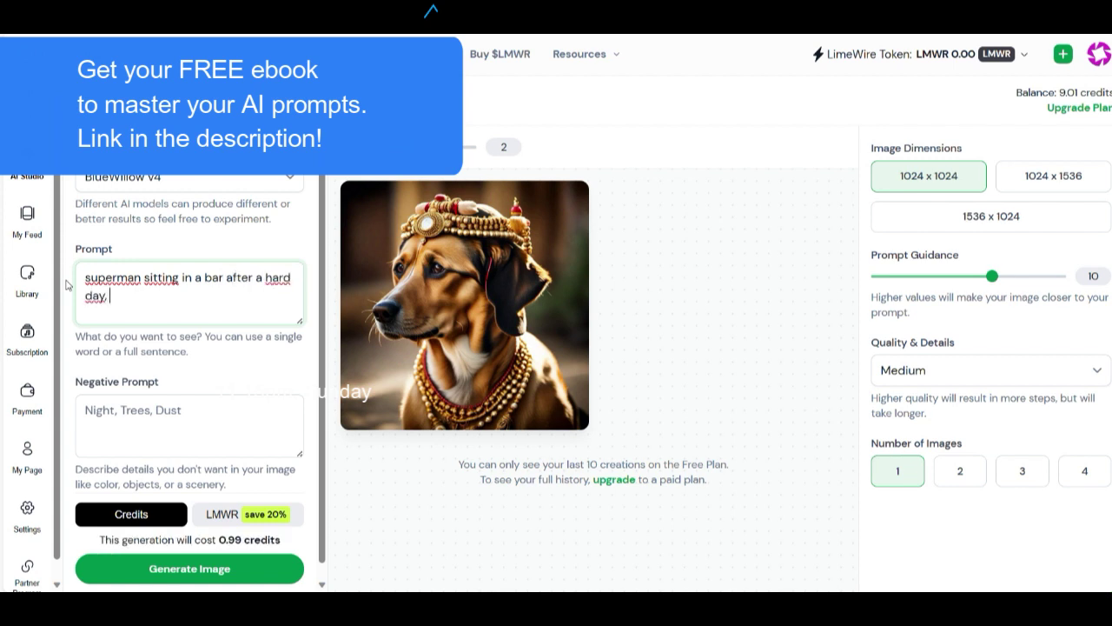
text( photo realistic,)
text( sm)
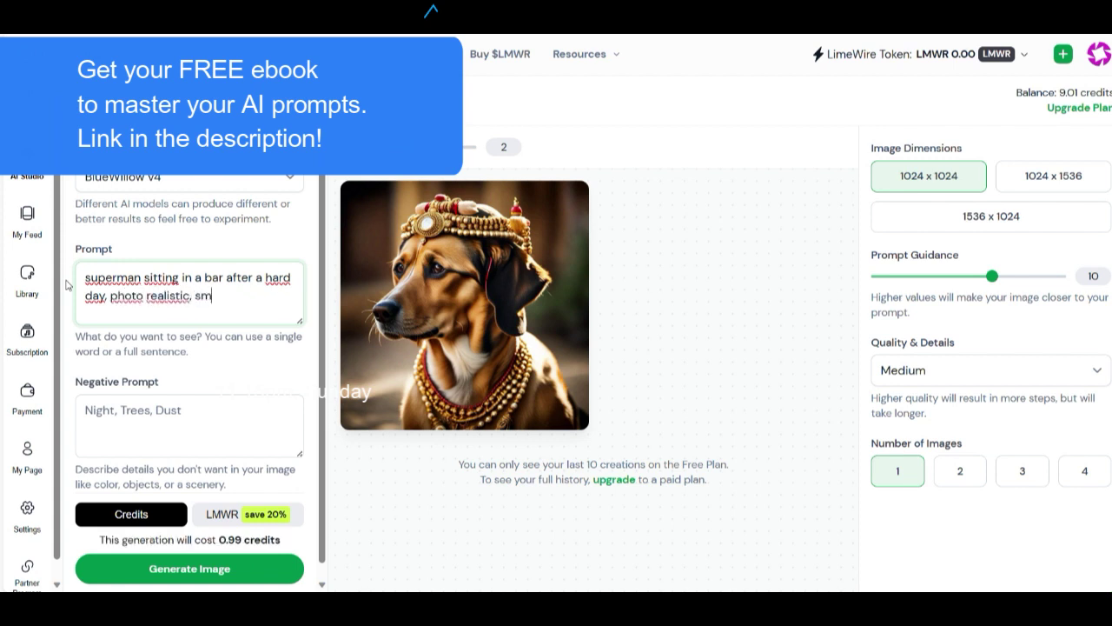
text(ooth,)
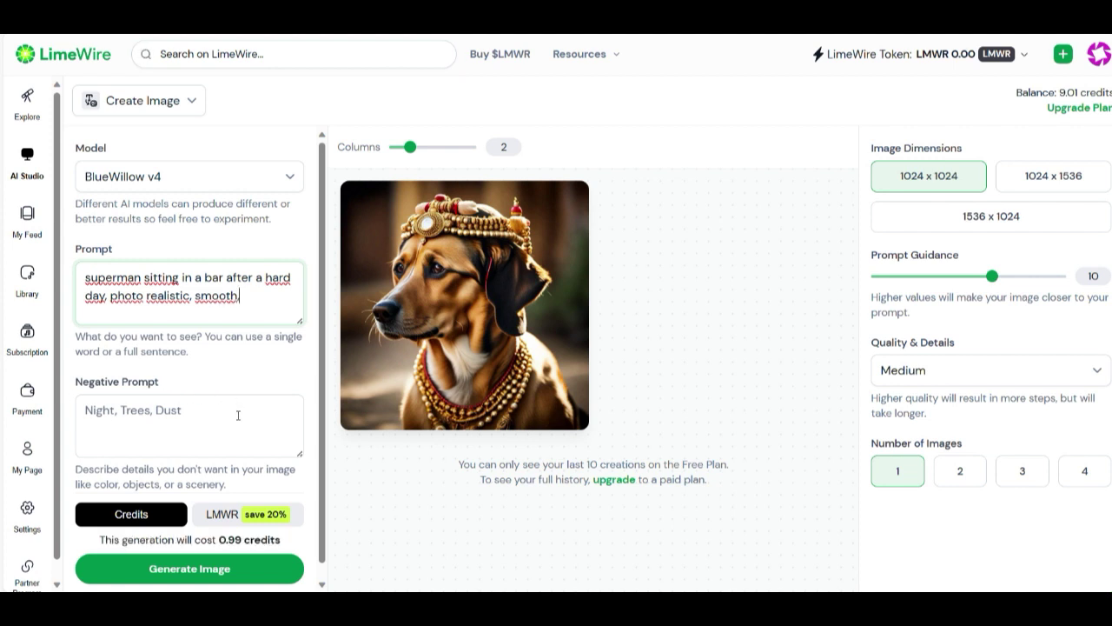
click(218, 568)
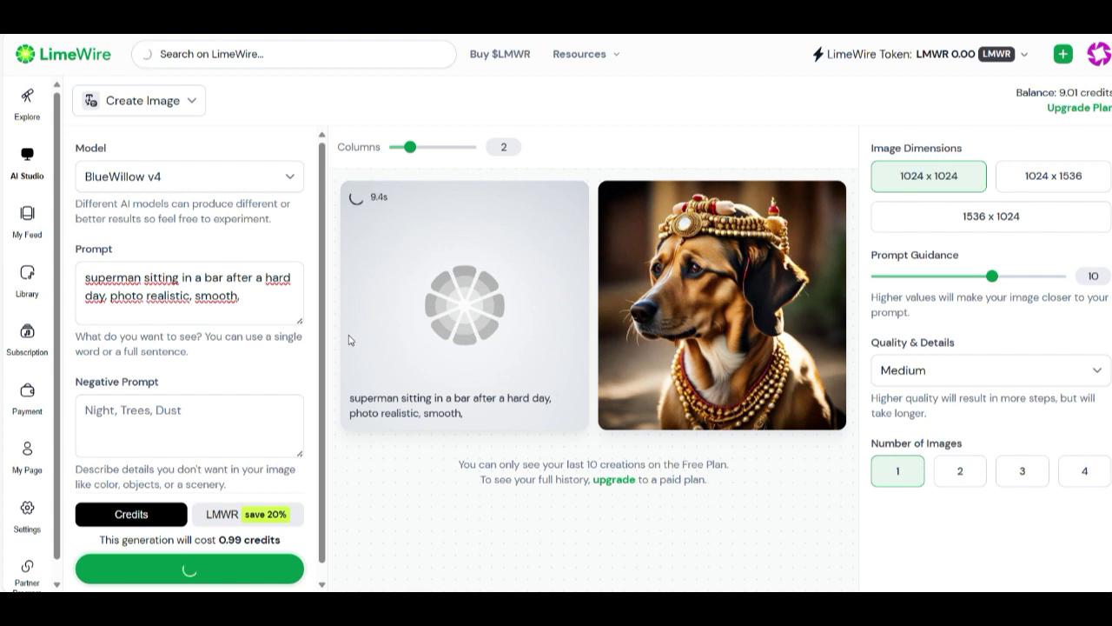
Run a visual search on the Superman bar image and browse the similar results.
click(479, 363)
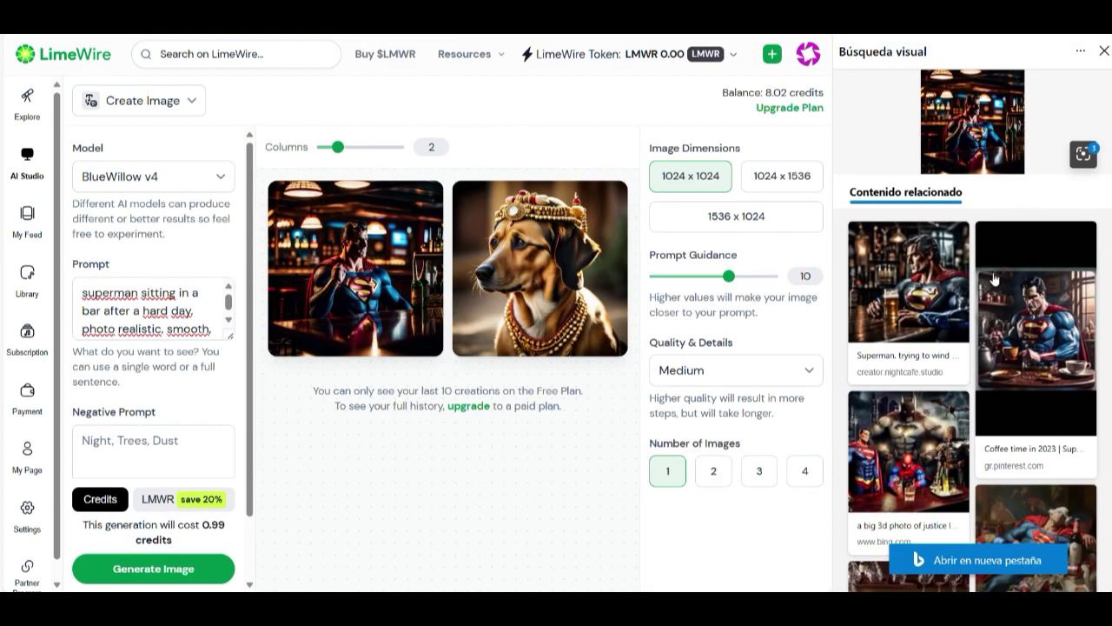
scroll(934, 278, down, 3)
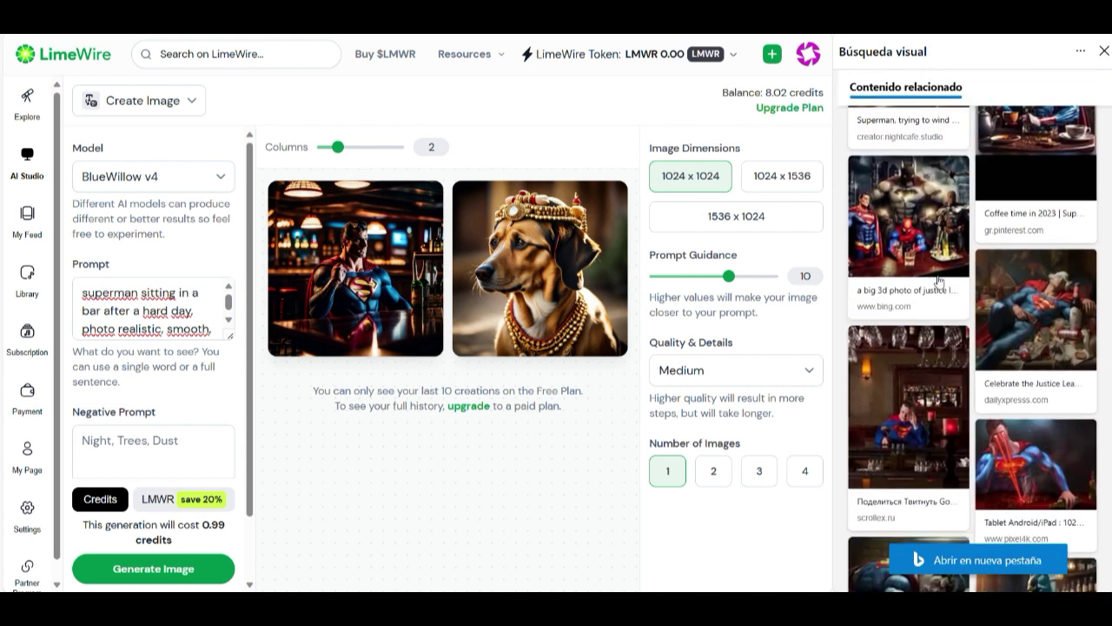
scroll(1015, 294, down, 1)
scroll(1053, 248, down, 2)
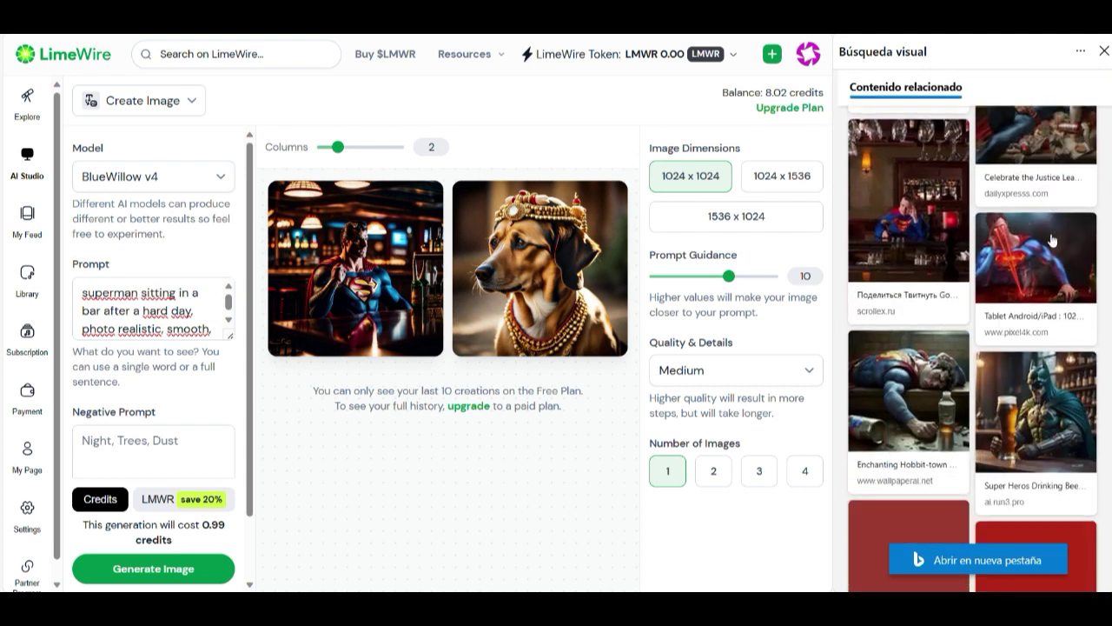
scroll(1051, 329, down, 2)
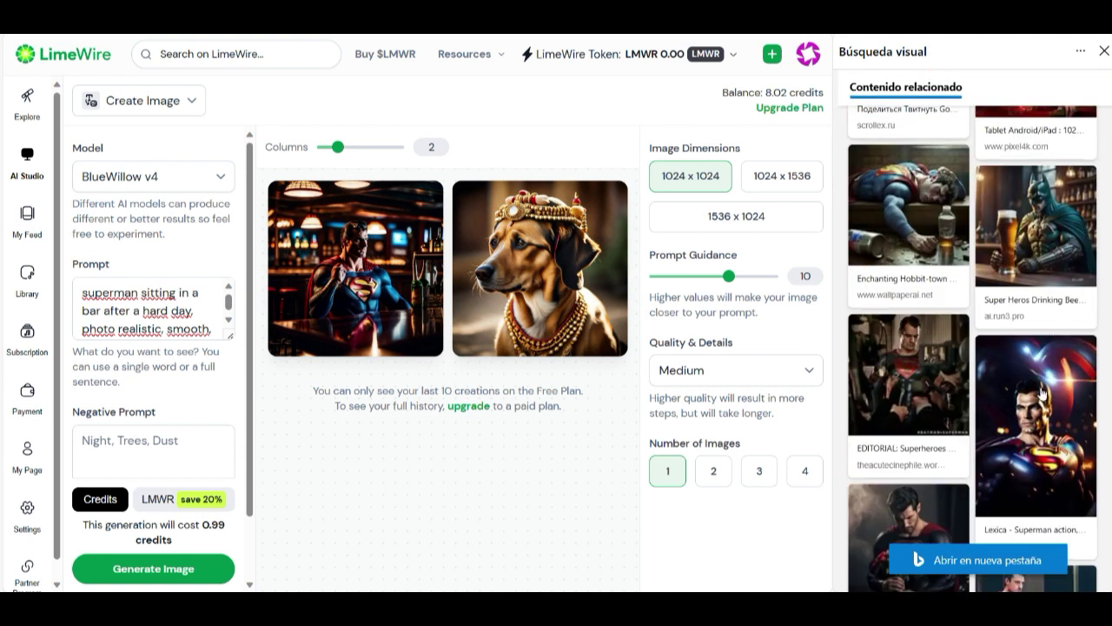
scroll(1042, 394, down, 3)
scroll(1042, 393, up, 8)
scroll(960, 373, down, 5)
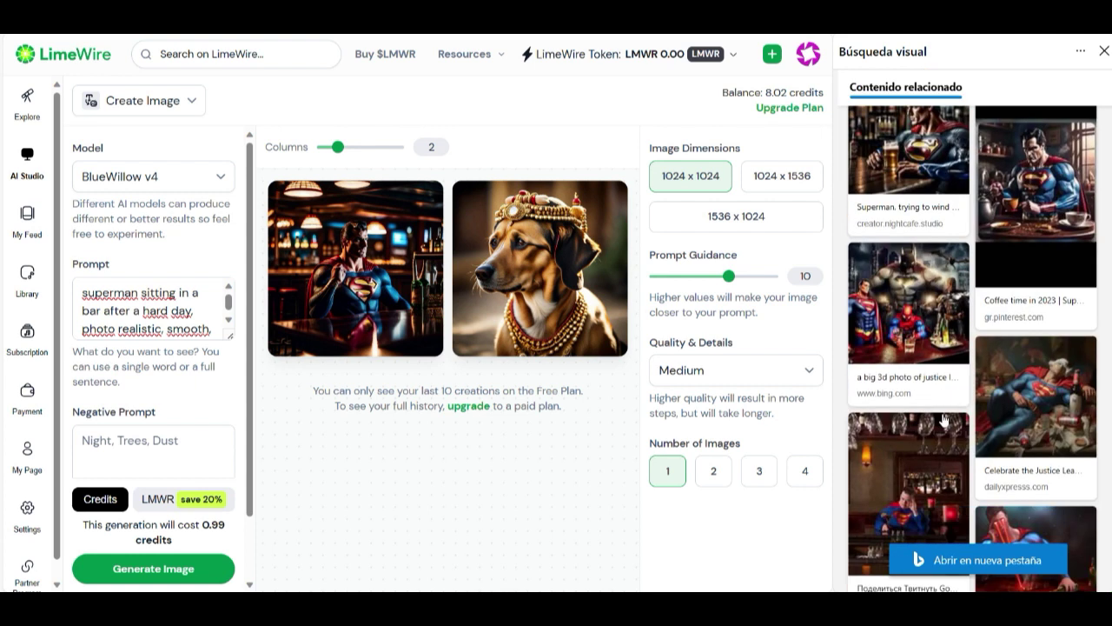
scroll(943, 426, up, 3)
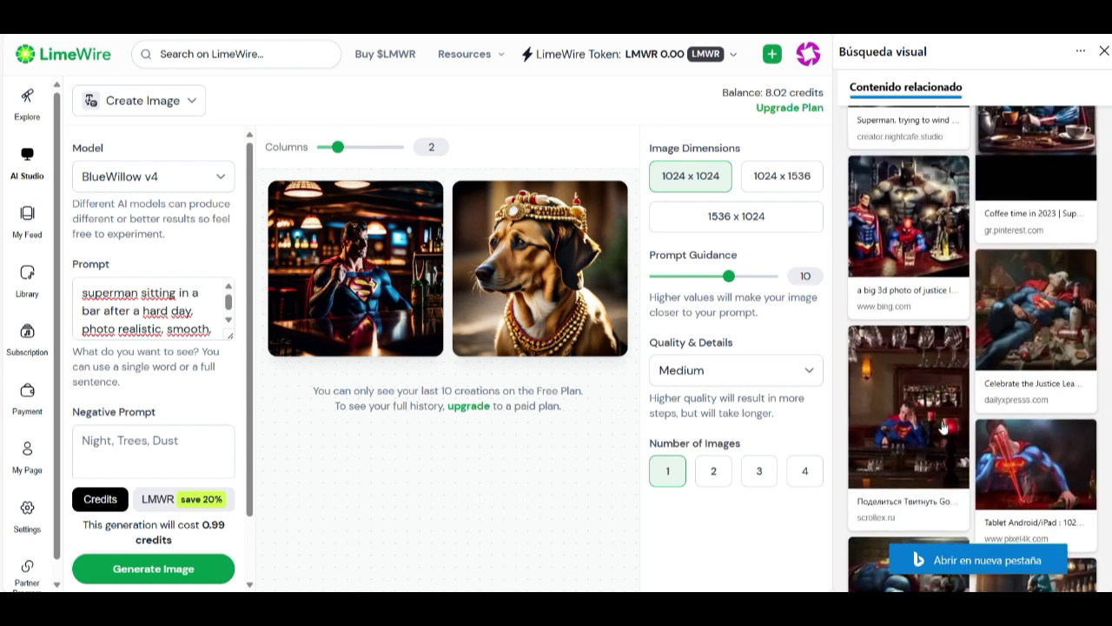
scroll(991, 353, up, 3)
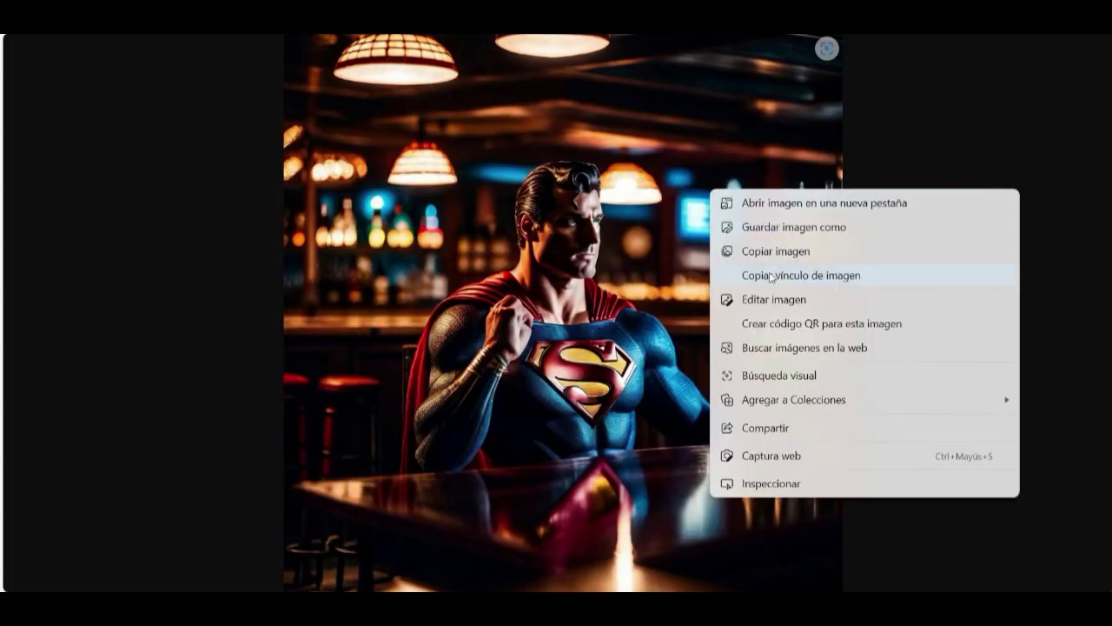
Save the Superman bar image to the desktop as superman.jpeg and show it in its folder.
click(778, 227)
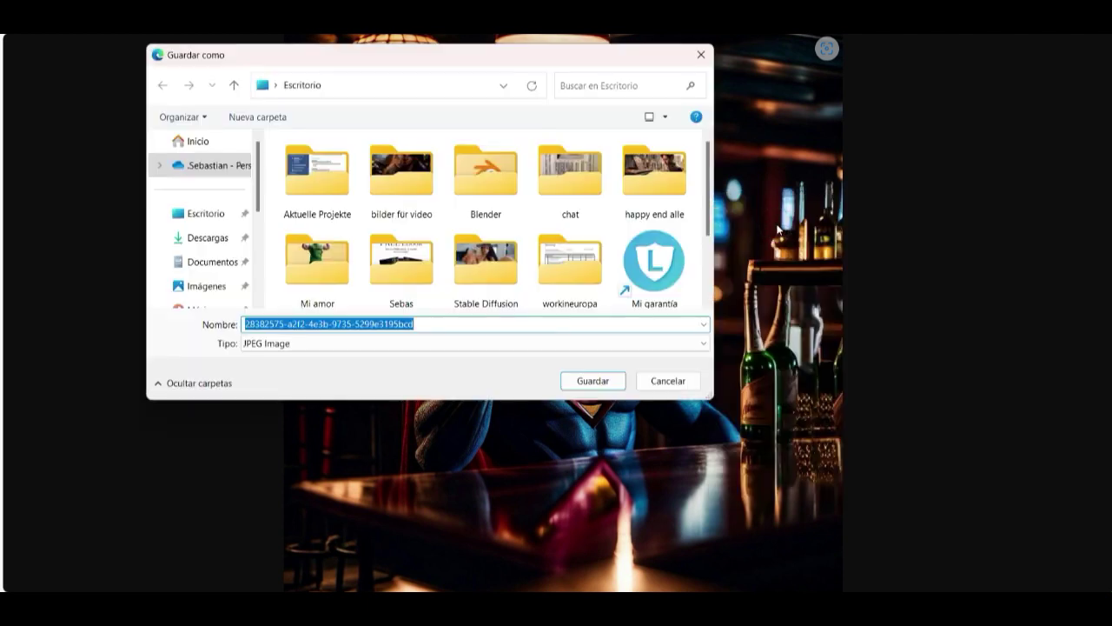
text(su)
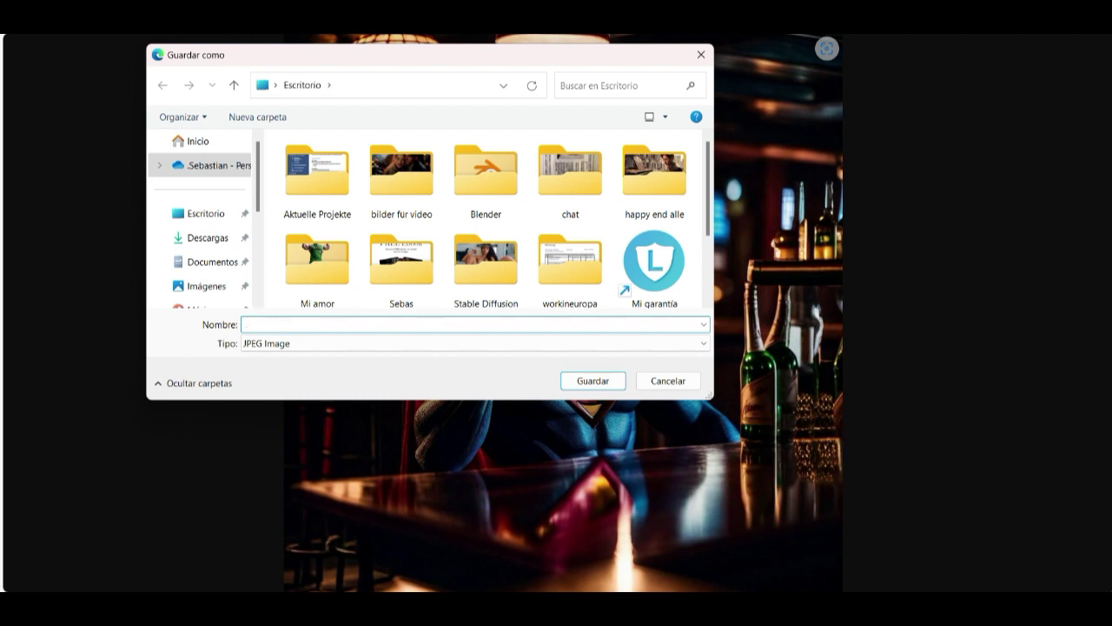
text(superman)
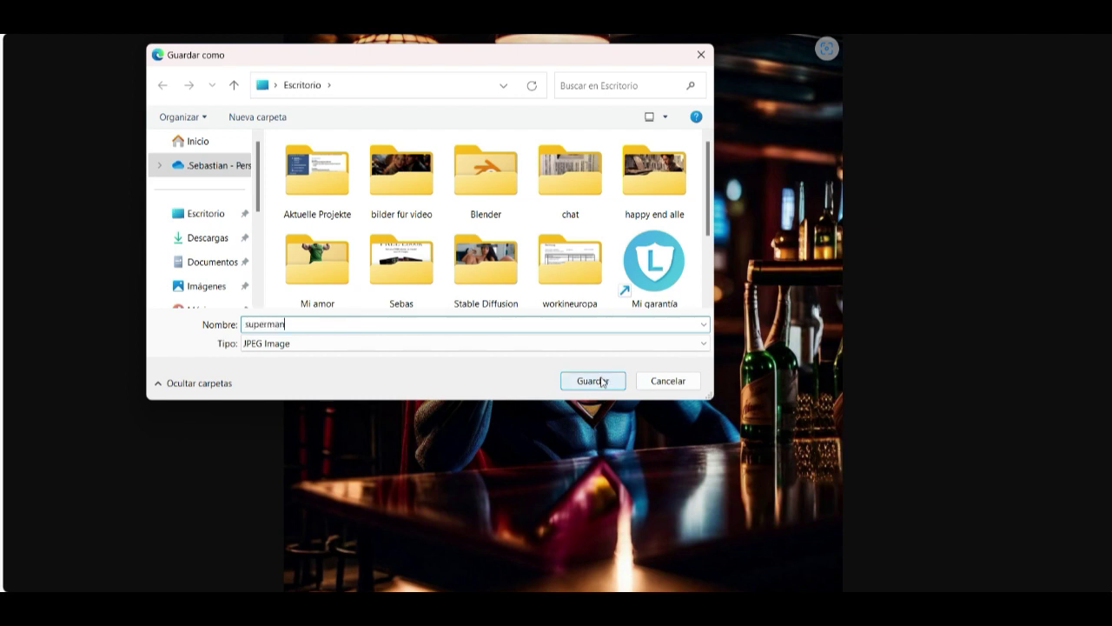
click(594, 380)
mouse_move(966, 82)
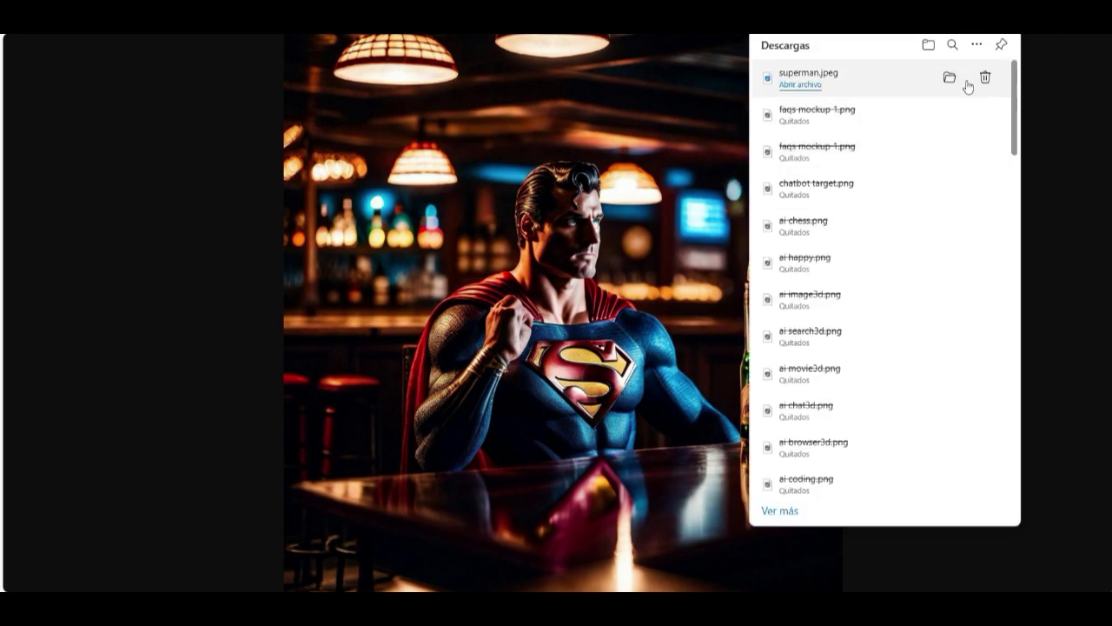
click(953, 77)
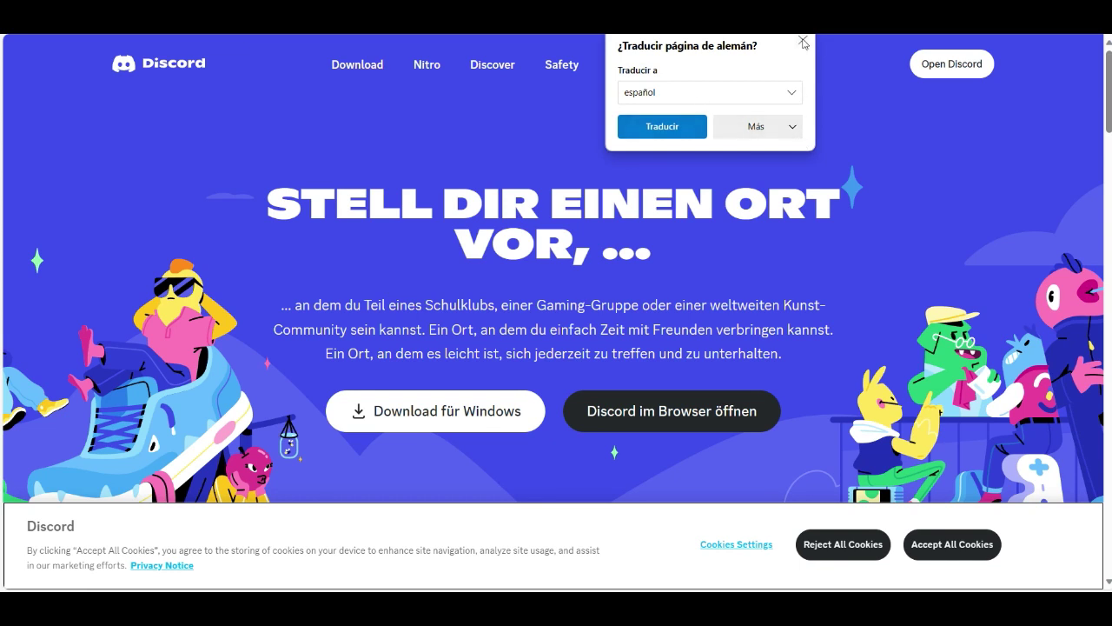
Create a Discord server from scratch for me and my friends, named 'Swap face'.
click(953, 66)
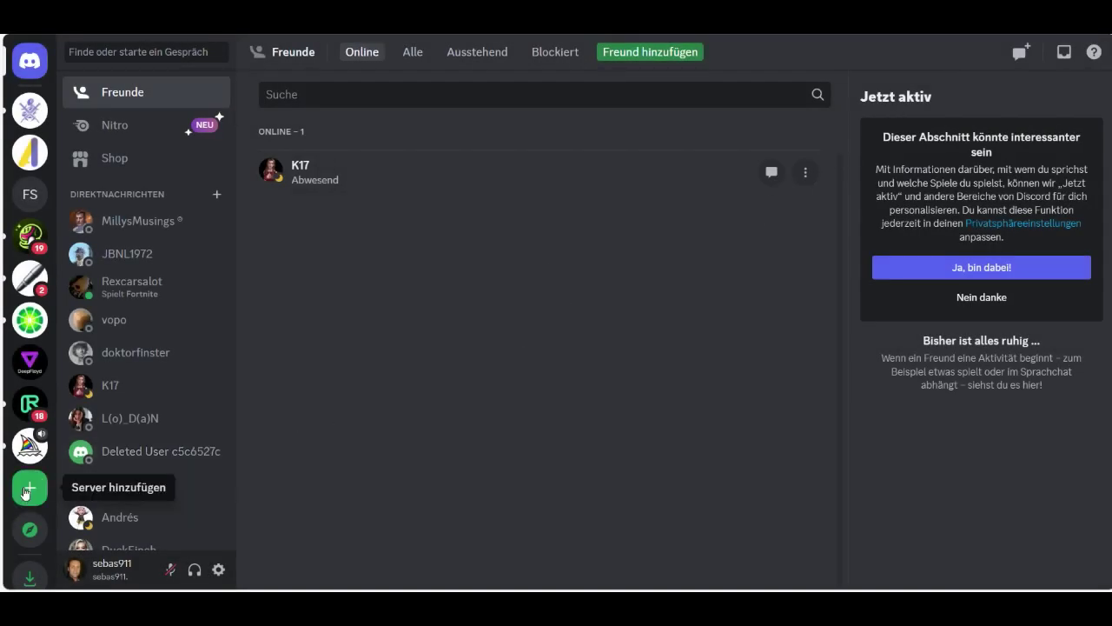
click(26, 491)
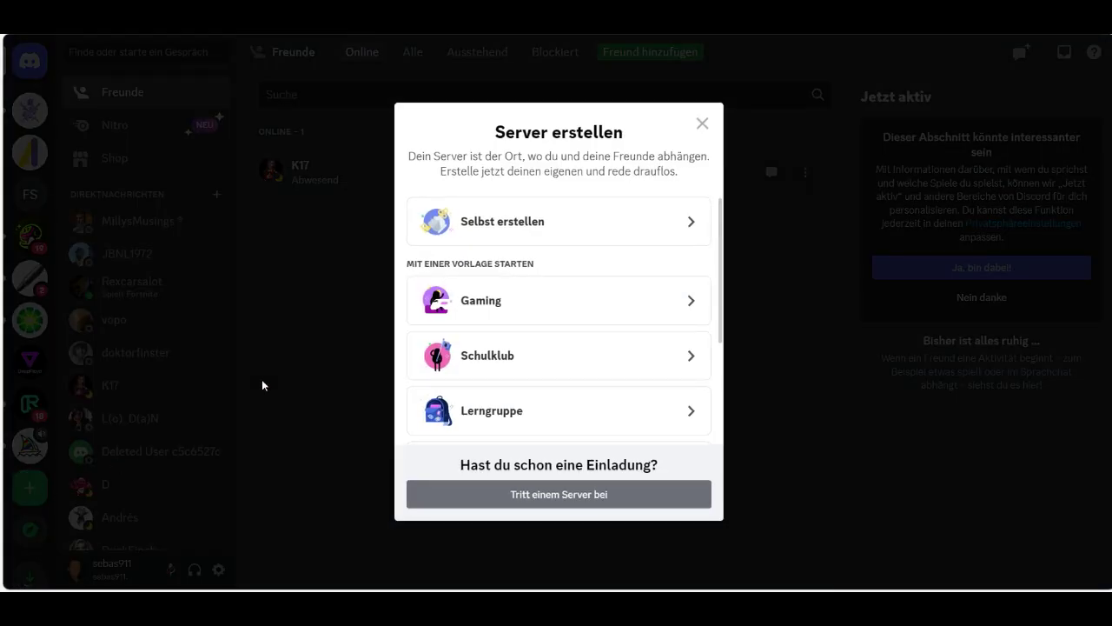
click(608, 222)
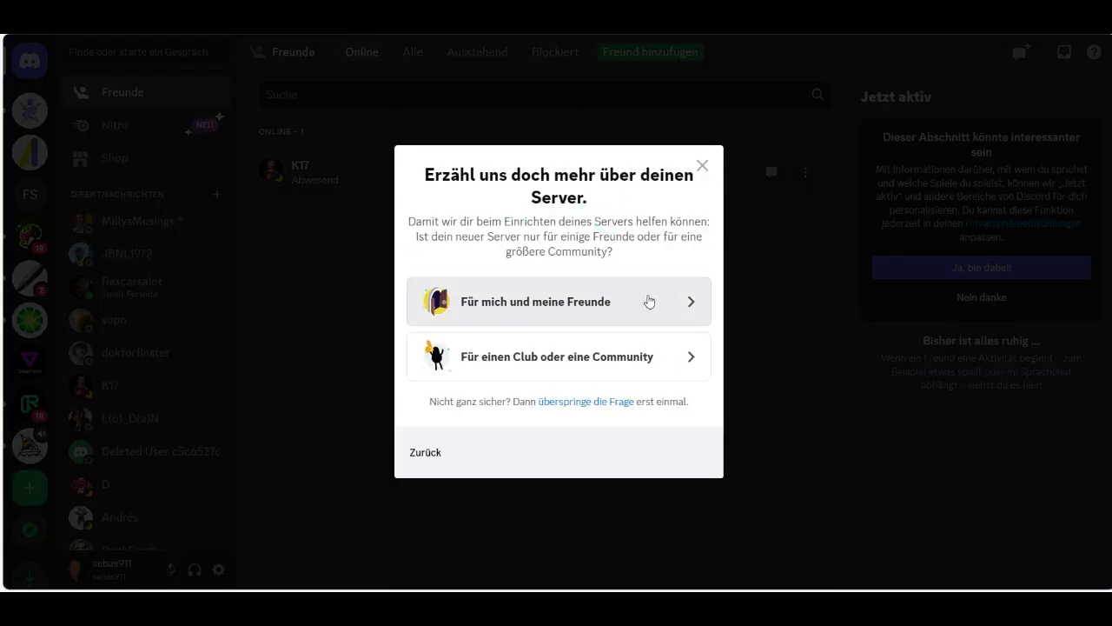
click(649, 302)
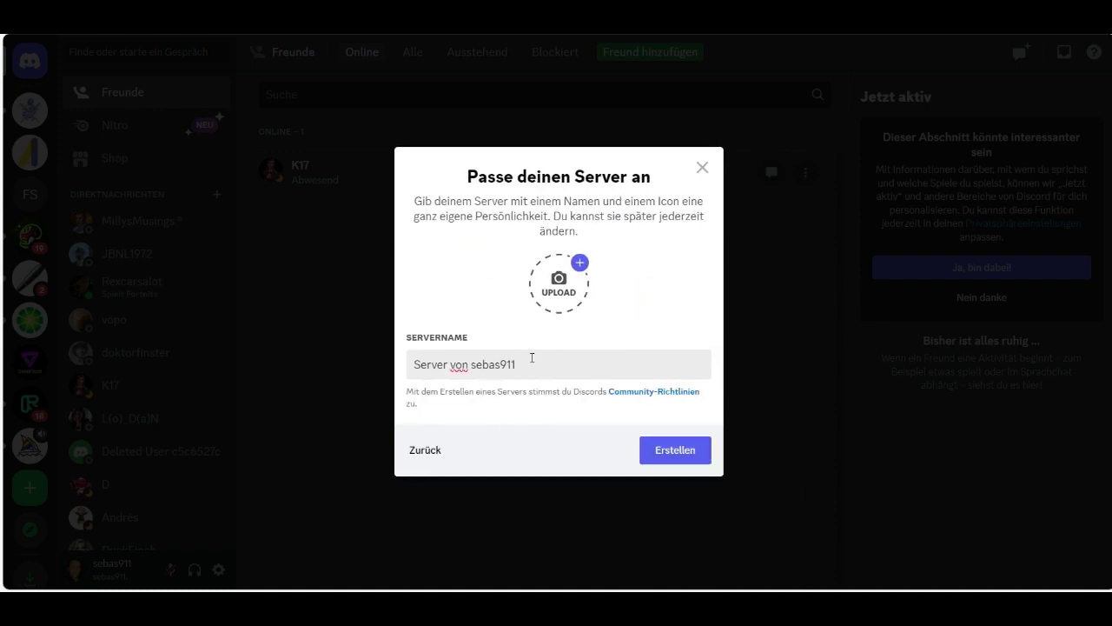
triple_click(537, 356)
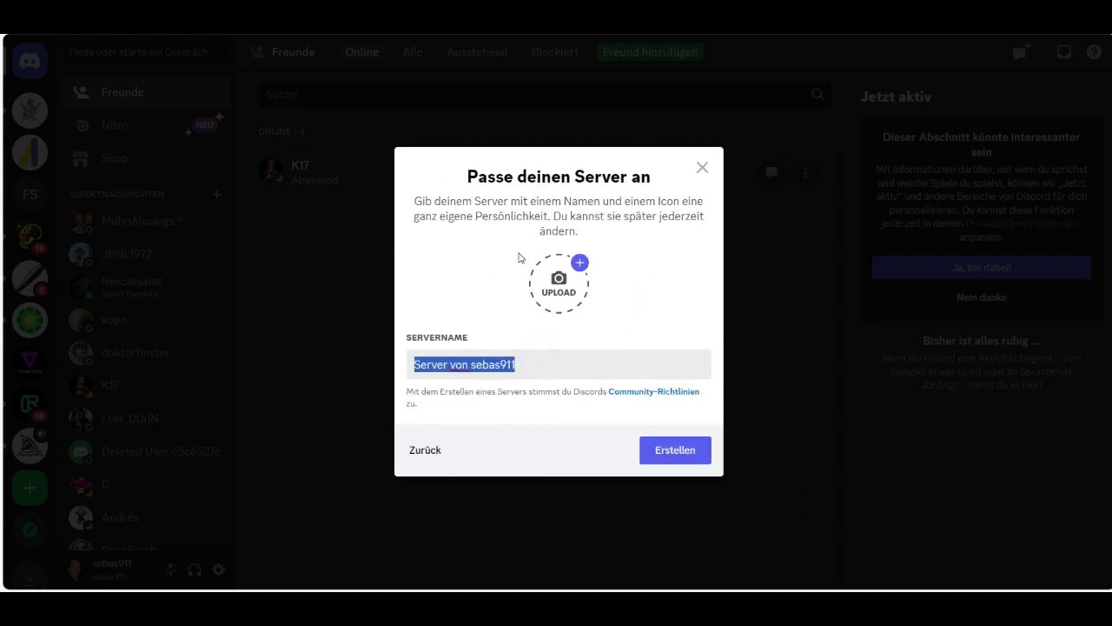
text(S)
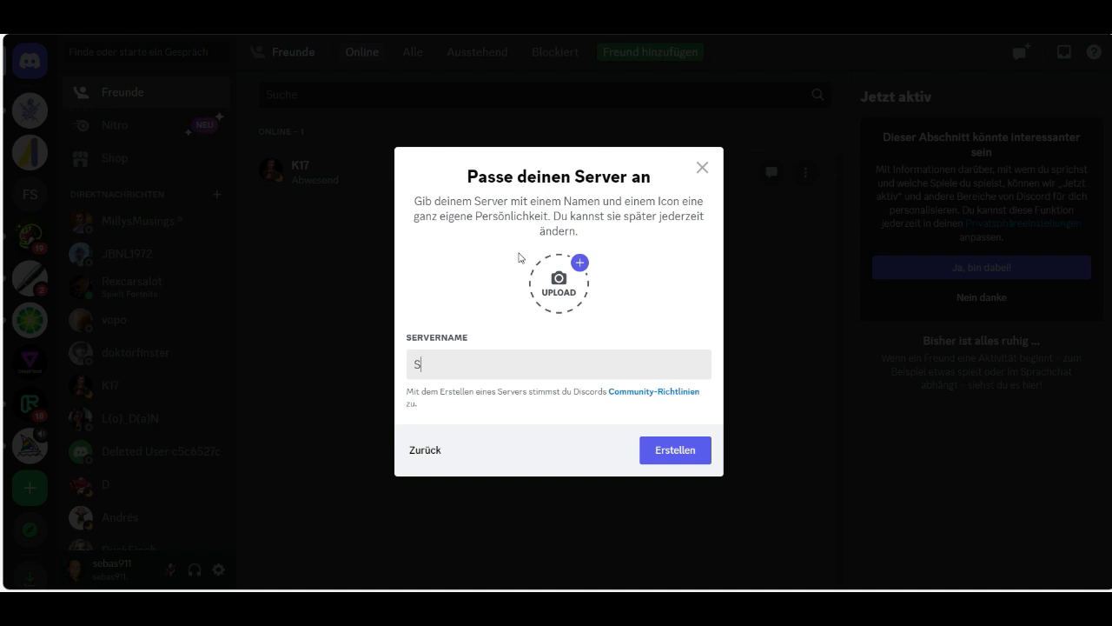
text(wap face)
click(663, 452)
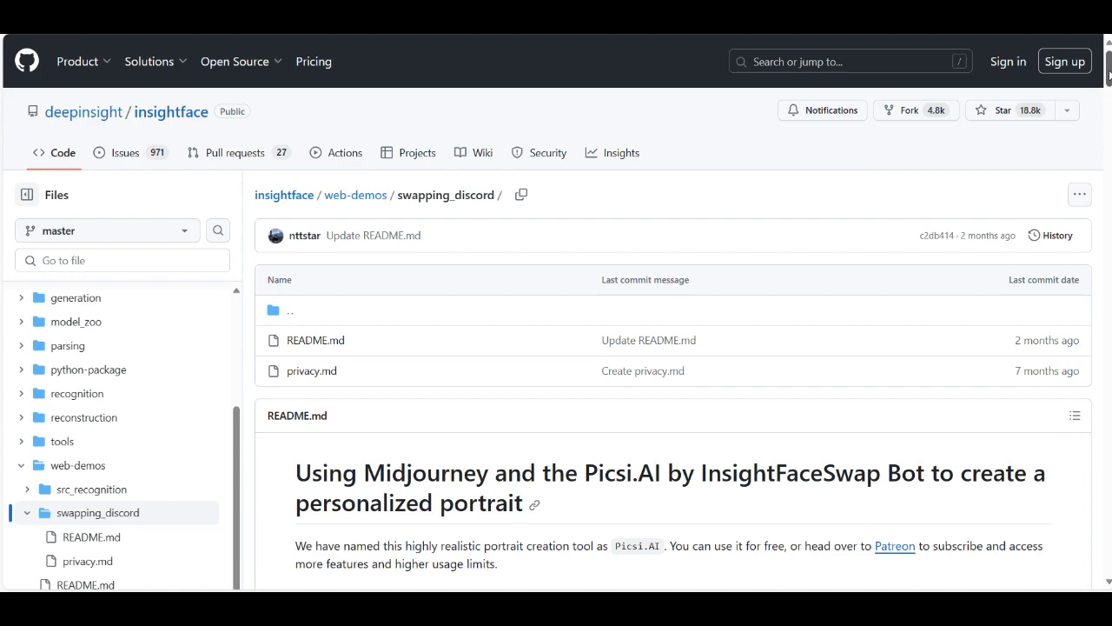
Scroll the swapping_discord README to the step-by-step guide with the InsightFaceSwap invite link.
mouse_move(1108, 76)
mouse_down()
mouse_move(1109, 352)
mouse_move(944, 370)
mouse_up()
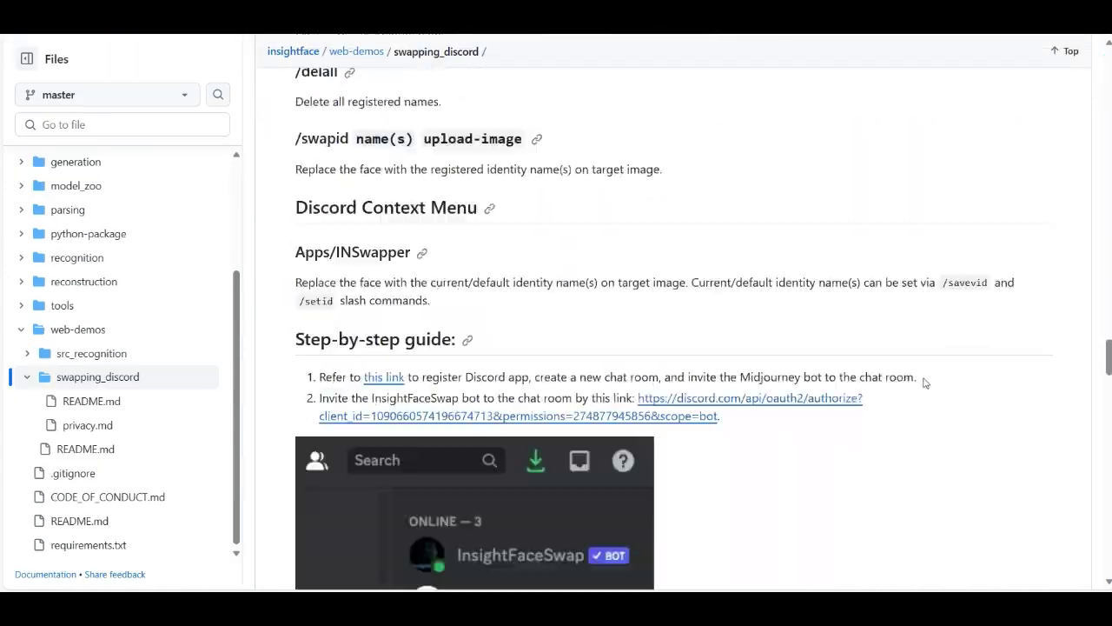
scroll(925, 383, down, 7)
scroll(930, 377, up, 5)
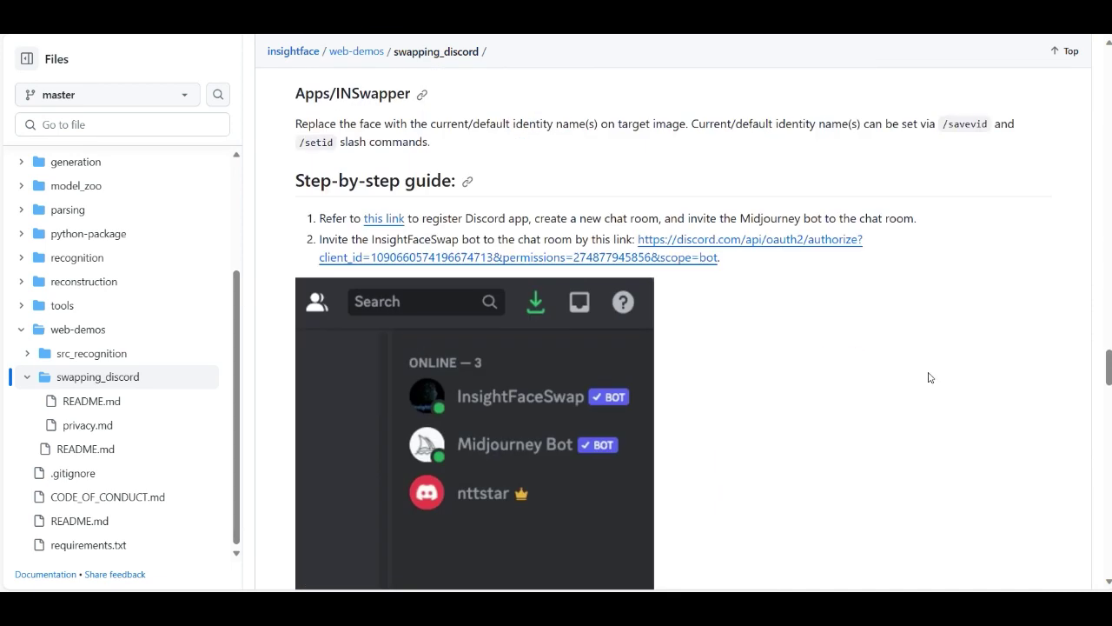
scroll(929, 377, up, 1)
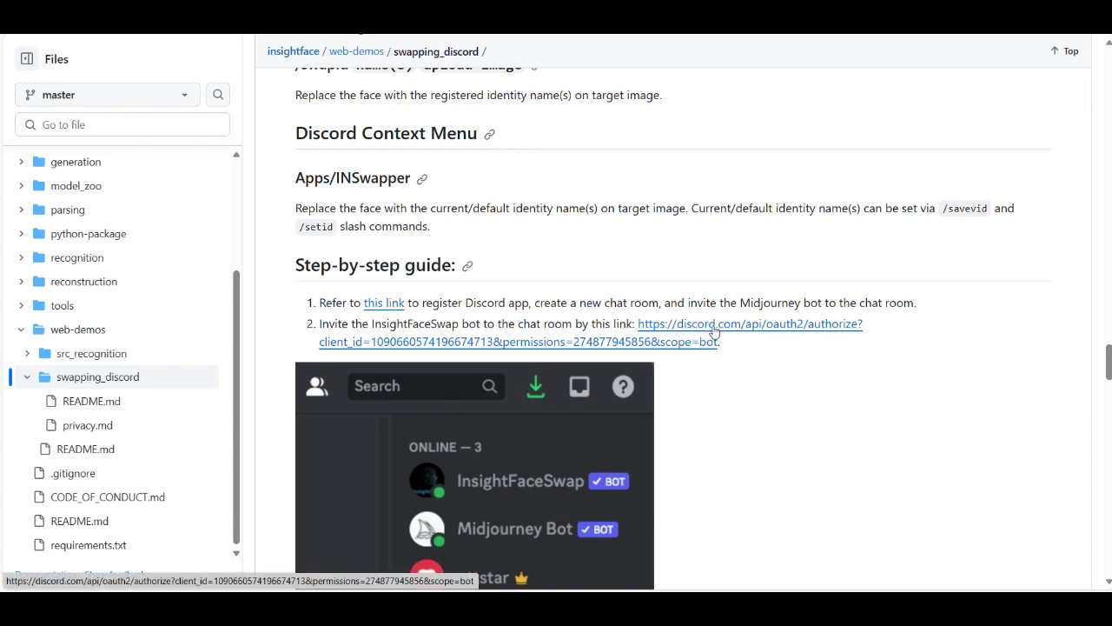
Invite the InsightFaceSwap bot to the Swap face server, authorise it and pass the captcha.
click(714, 330)
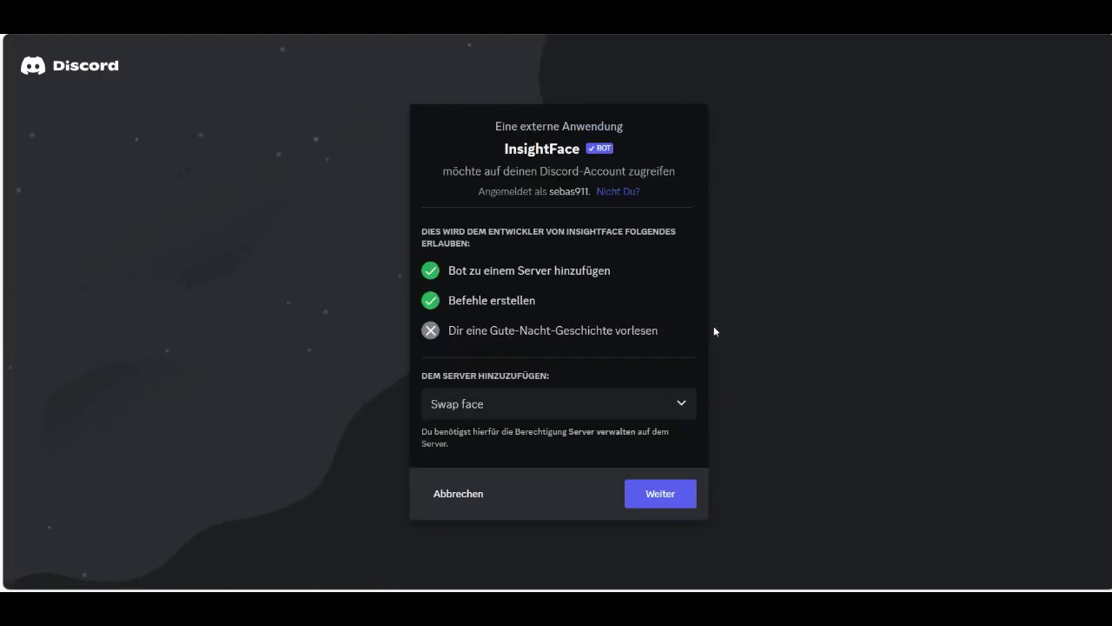
click(524, 407)
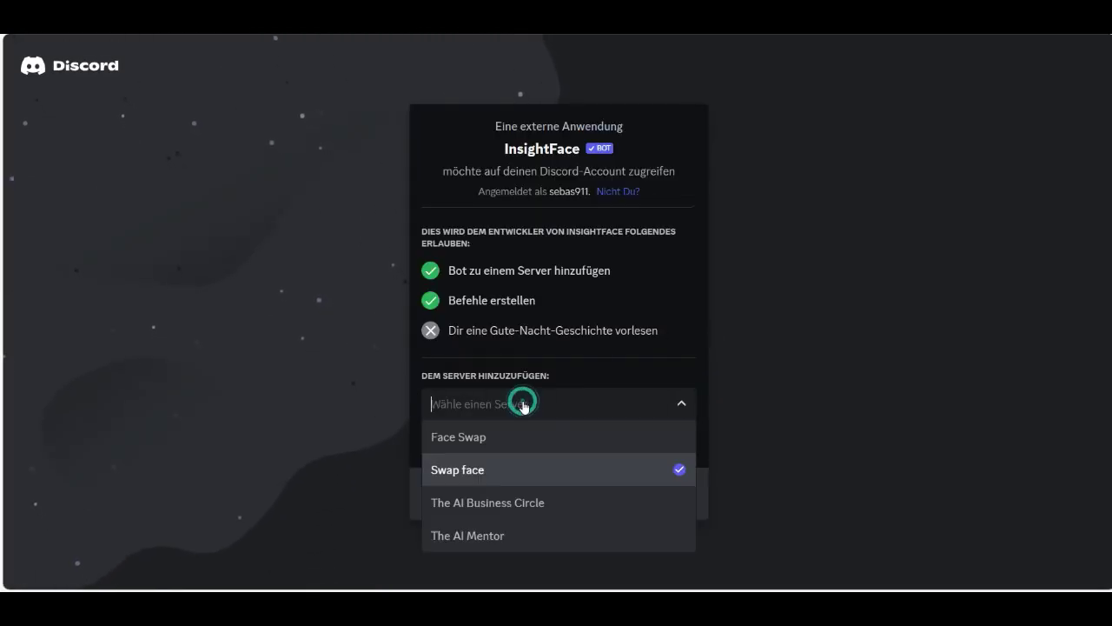
click(466, 471)
click(670, 499)
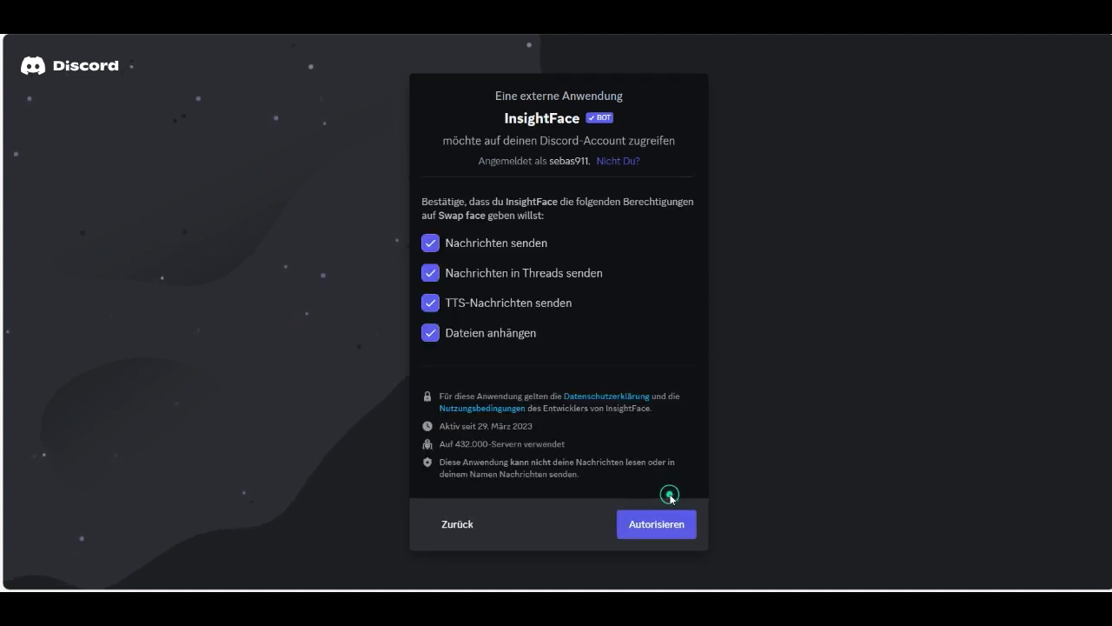
click(654, 528)
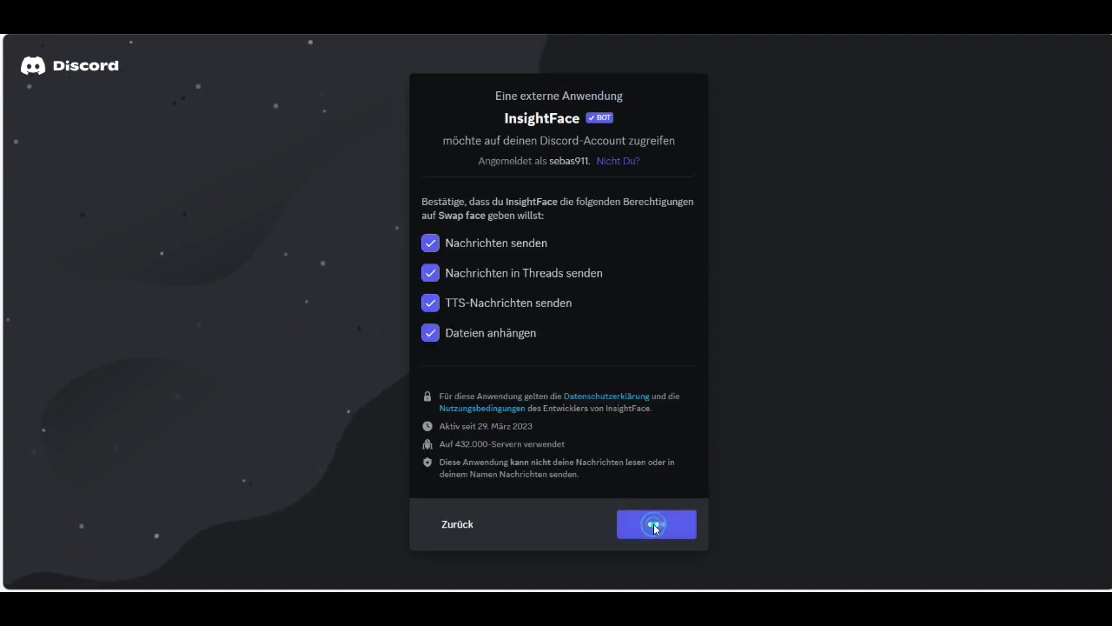
click(469, 380)
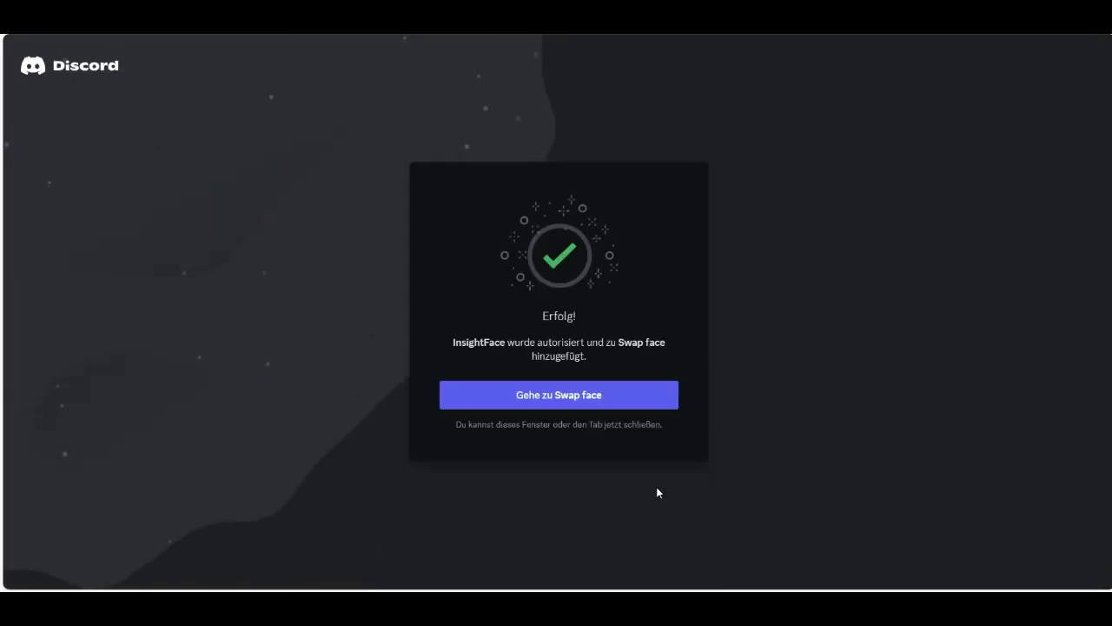
In Swap face, start a /saveid command with idname 'superman'.
click(616, 395)
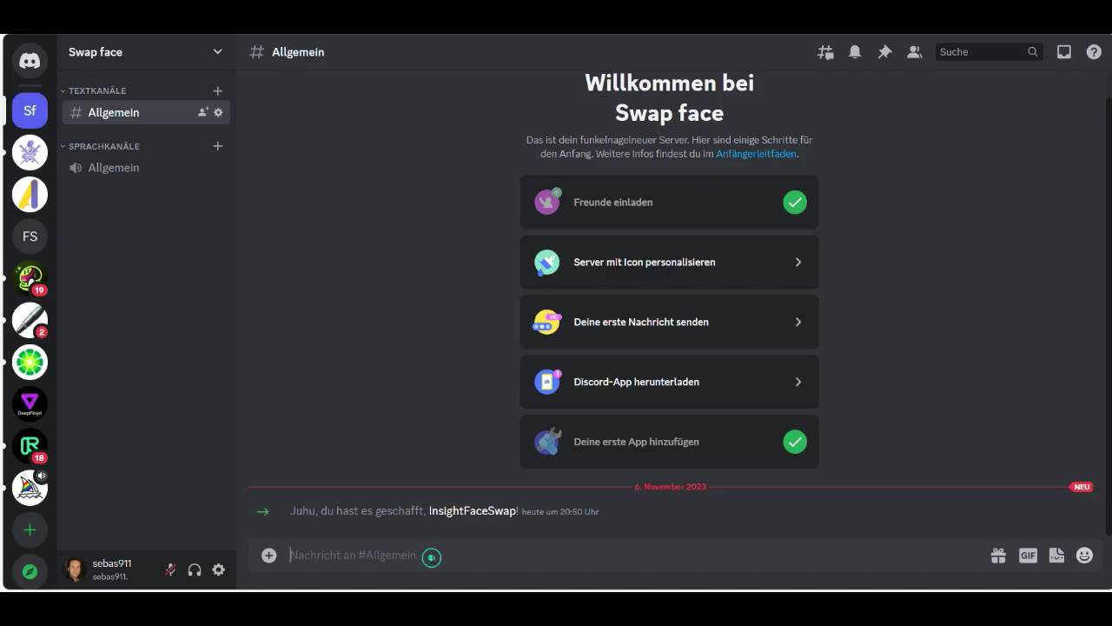
text(/saveid)
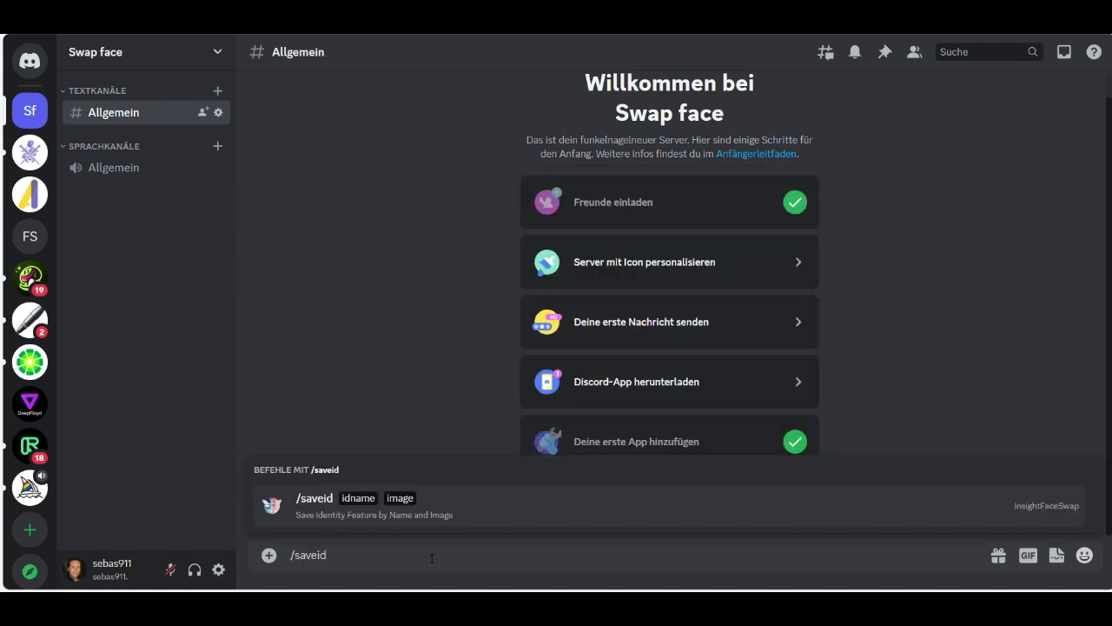
click(359, 508)
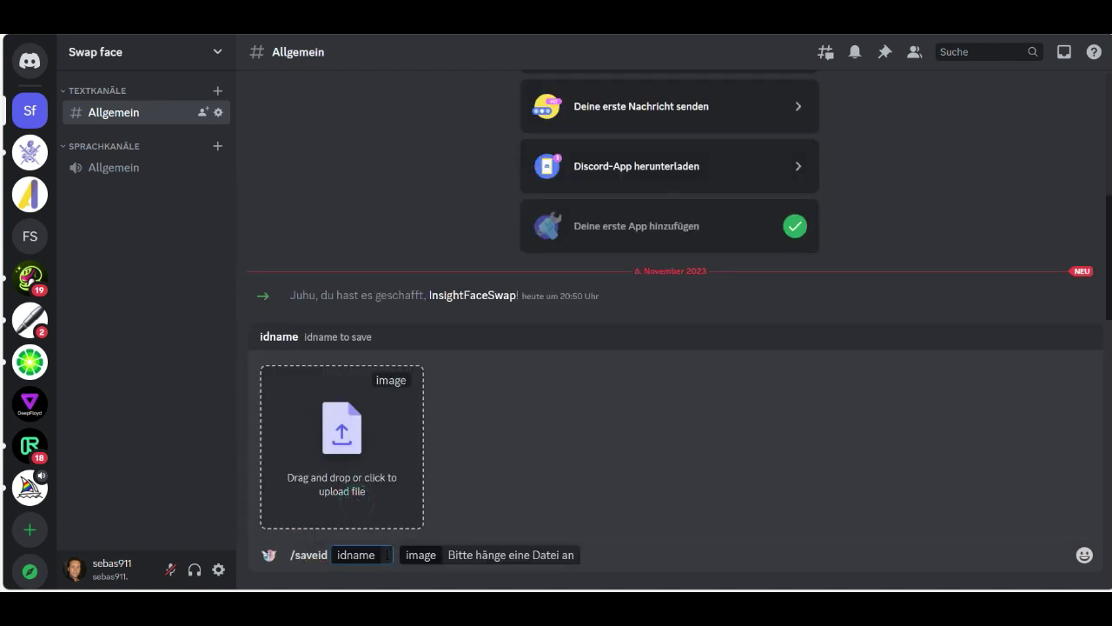
click(388, 554)
text(superm)
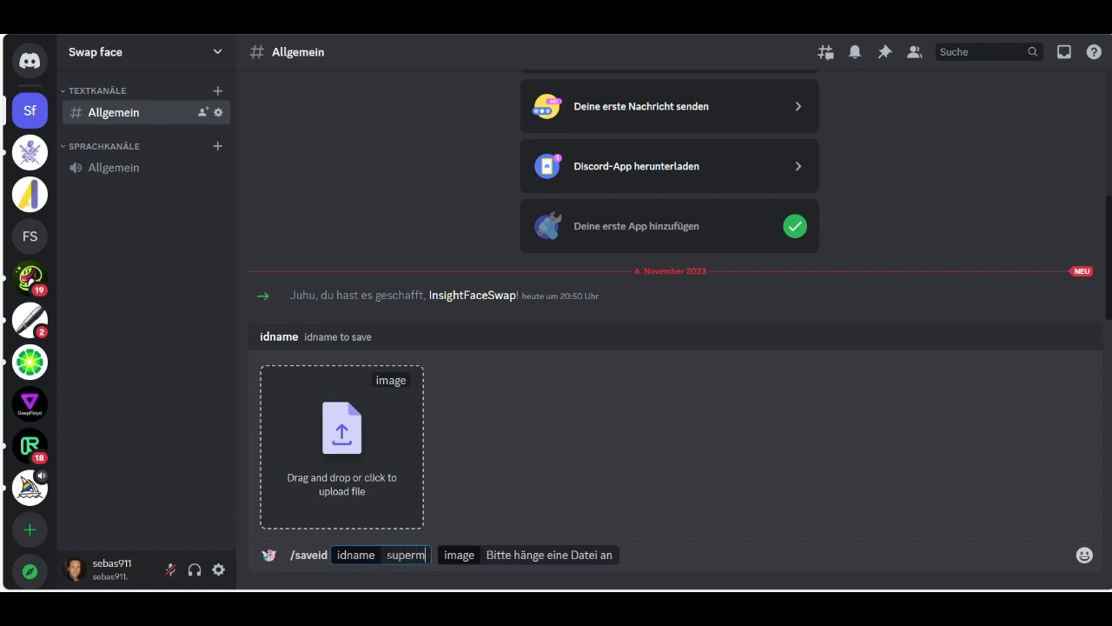
text(an)
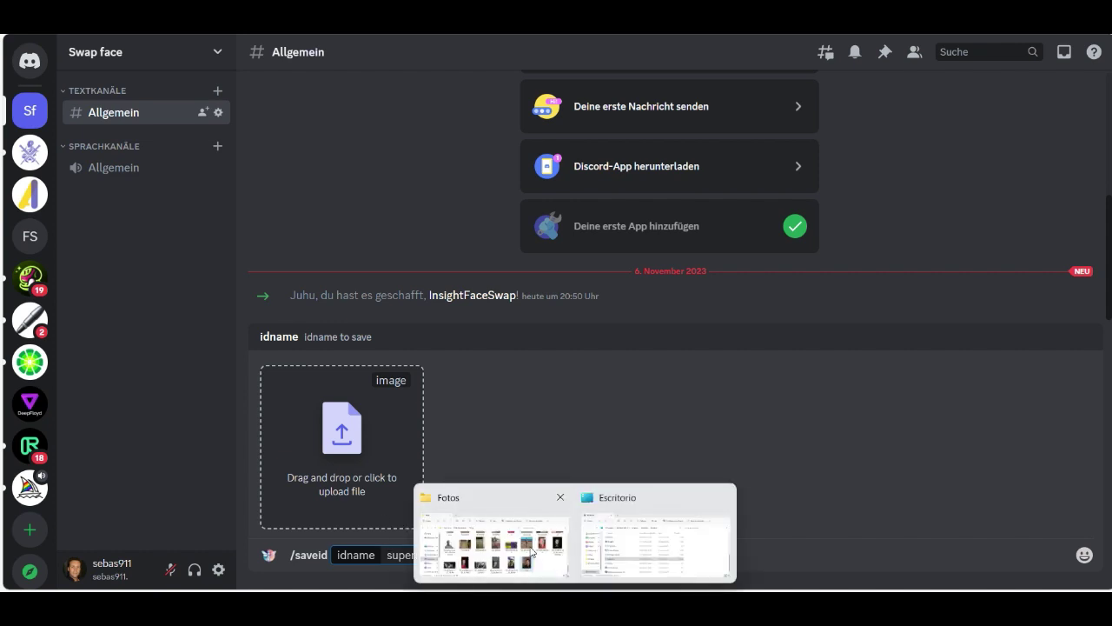
Attach x12.png as the face image and send the saveid command to the bot.
click(530, 547)
drag(666, 55, 674, 23)
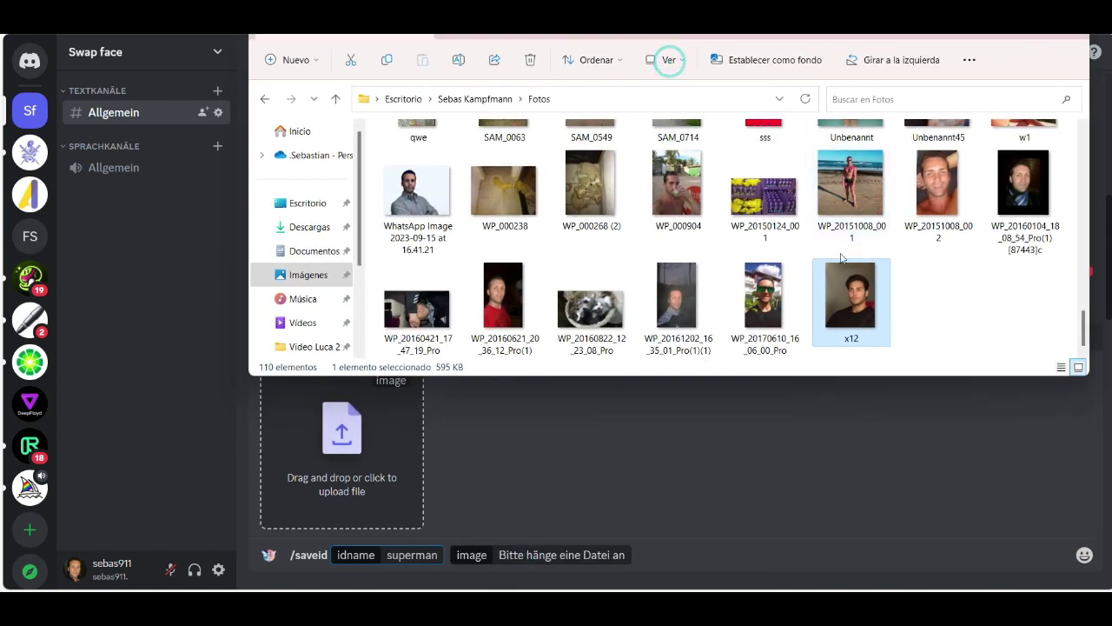
mouse_move(851, 278)
mouse_down()
mouse_move(484, 409)
mouse_move(338, 418)
mouse_up()
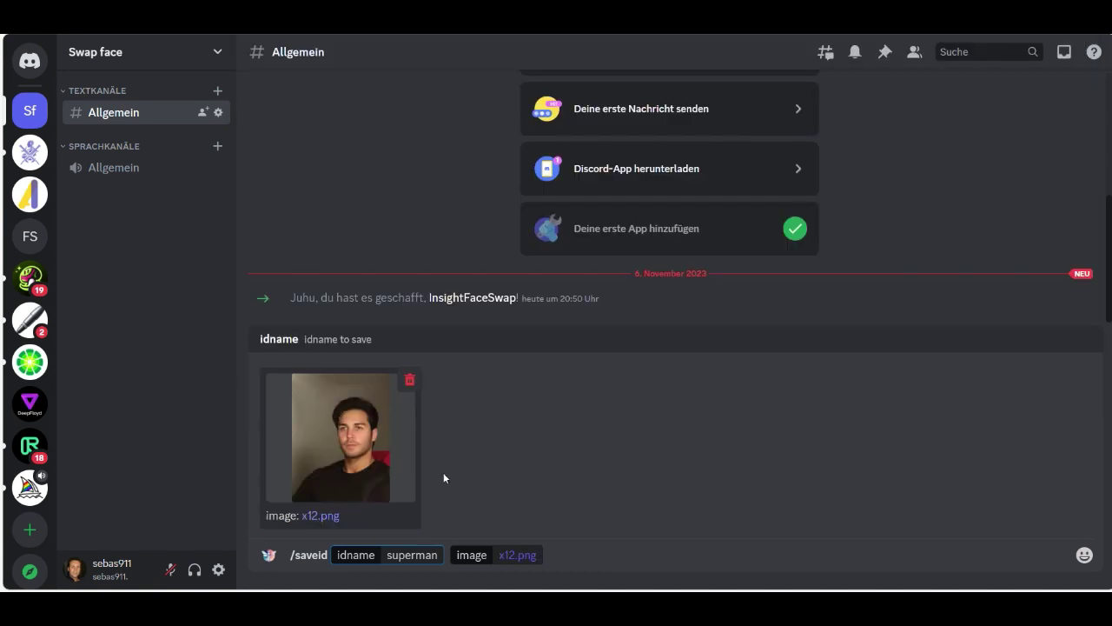
key(Return)
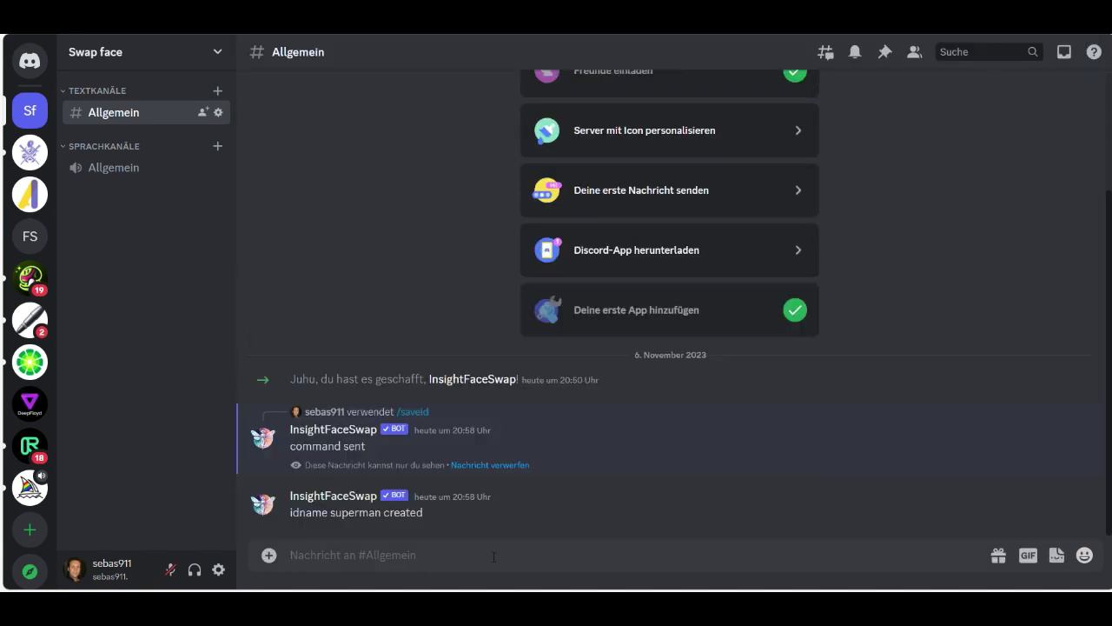
click(426, 554)
text(/swapid)
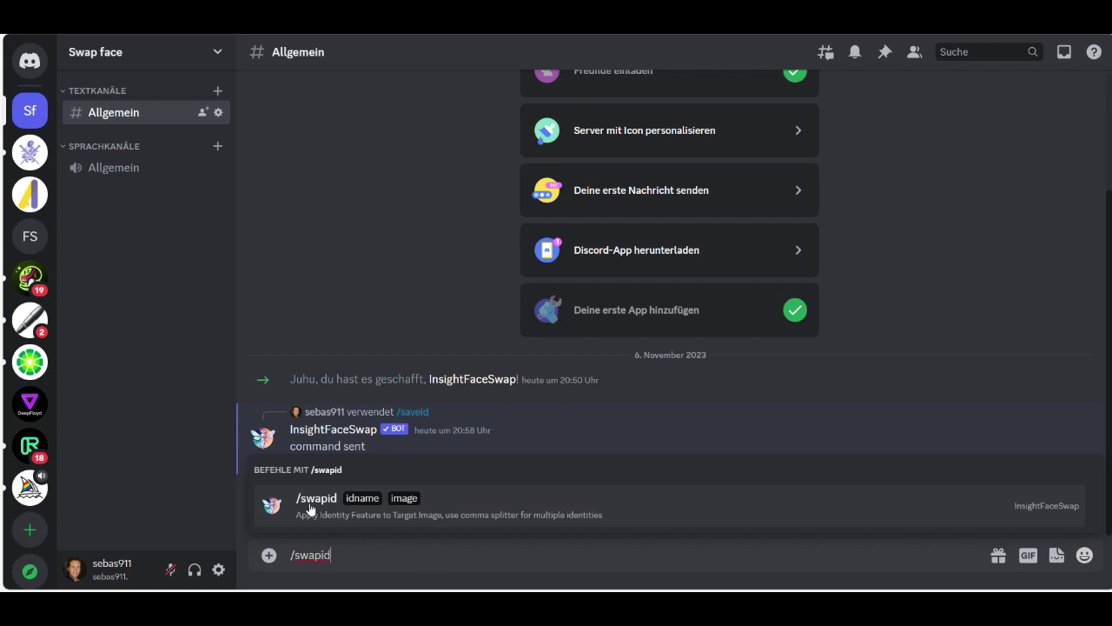
click(309, 502)
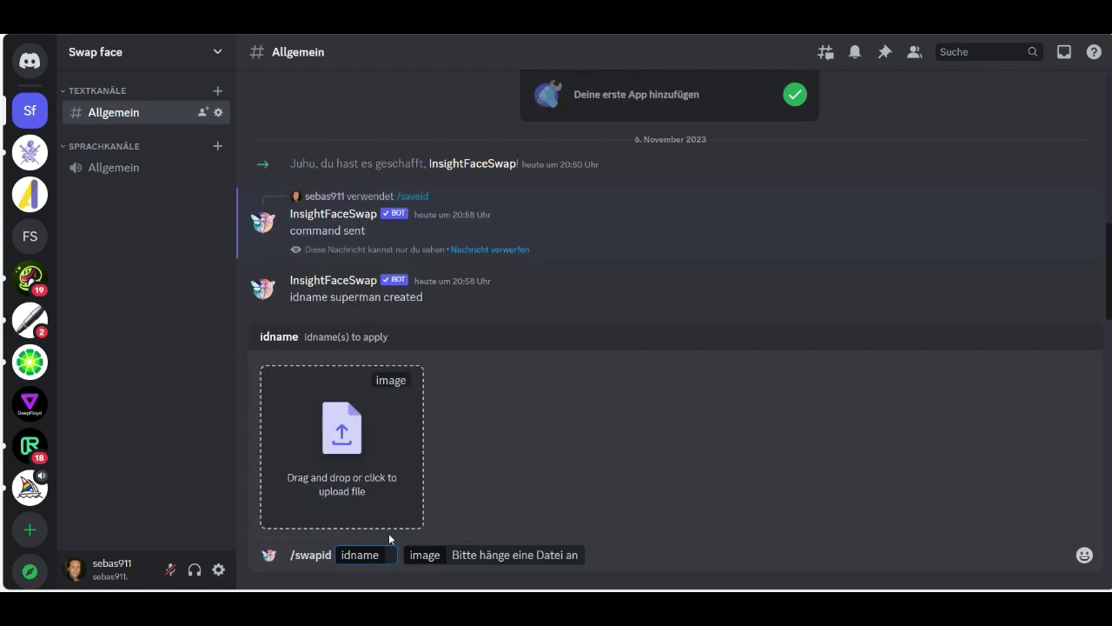
text(superman)
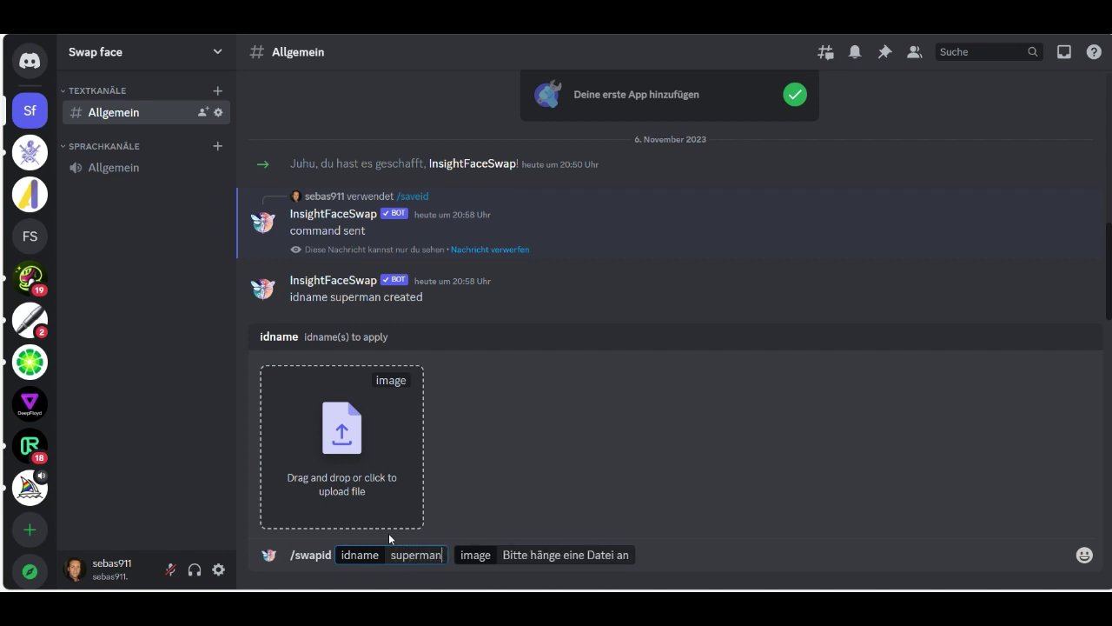
click(355, 438)
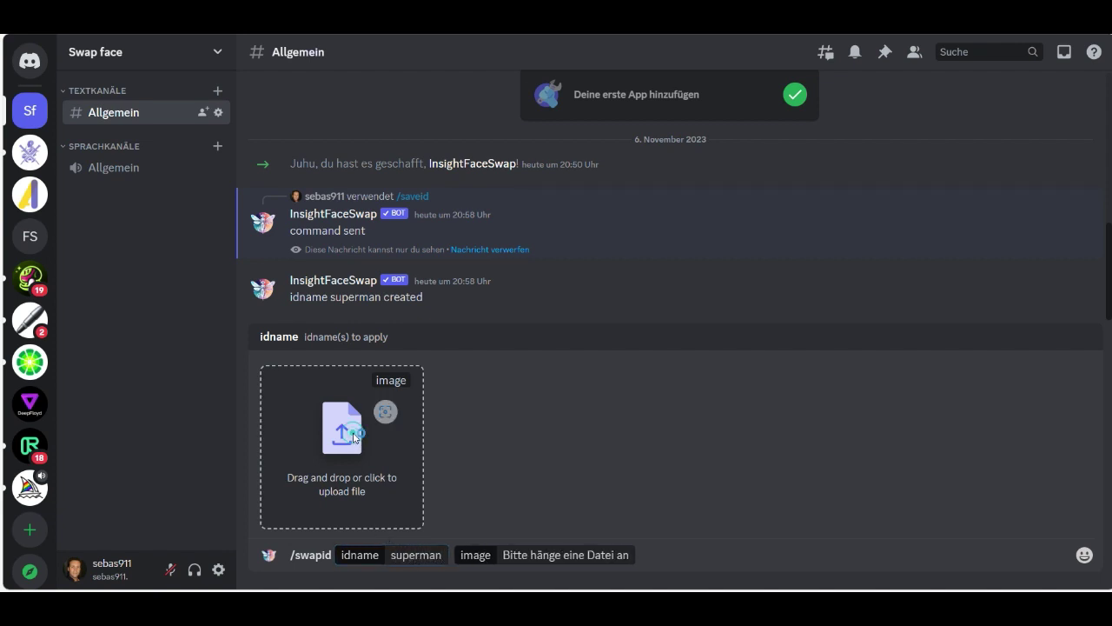
click(212, 216)
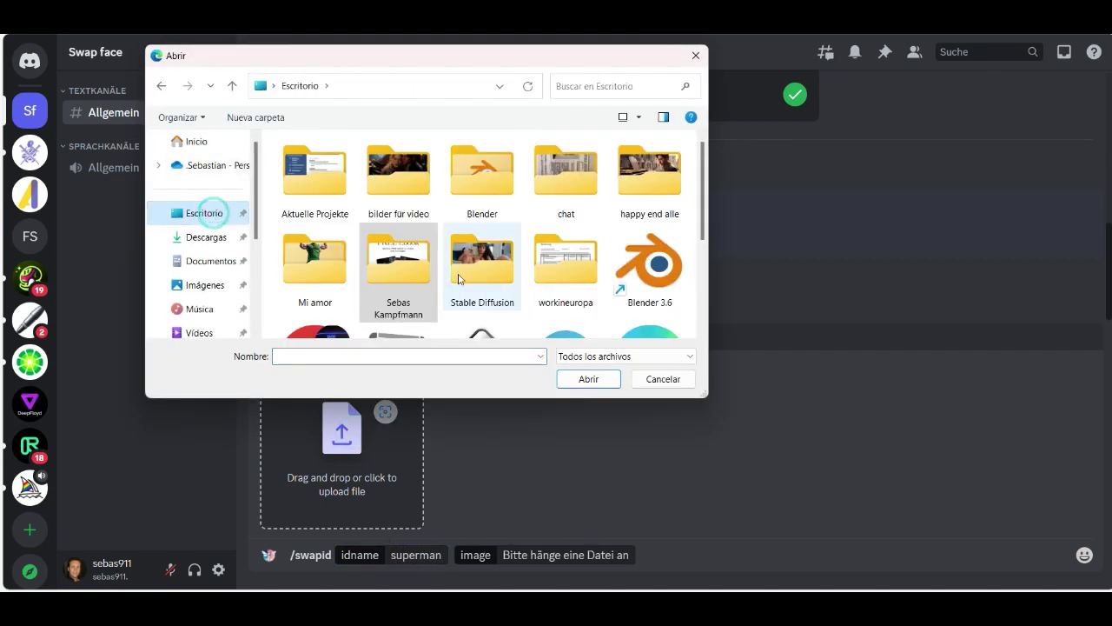
scroll(706, 197, down, 3)
click(398, 277)
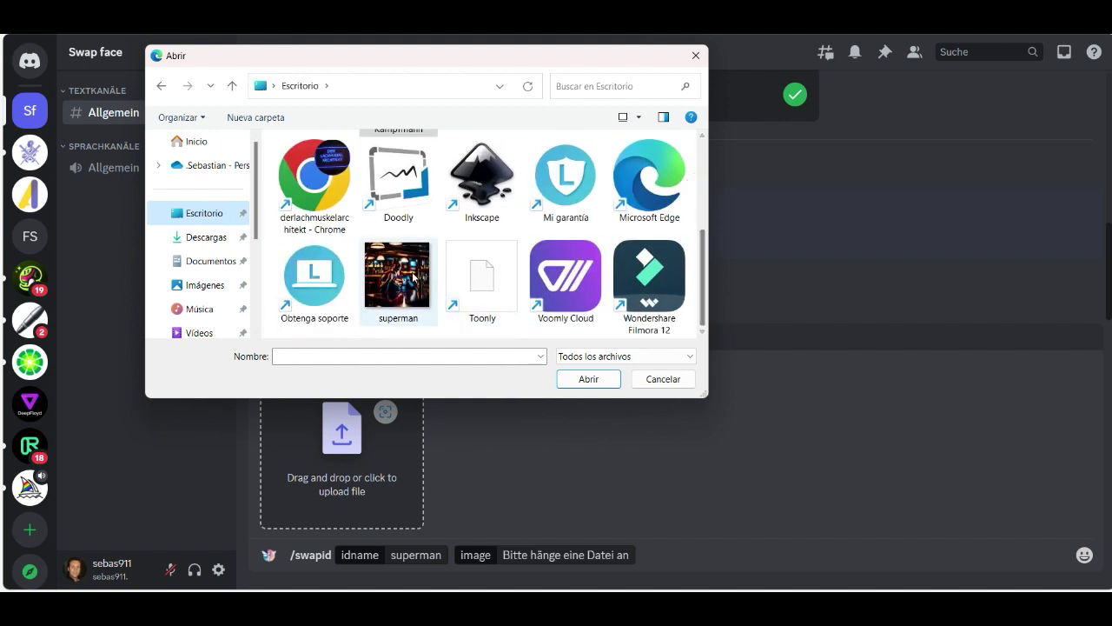
click(588, 378)
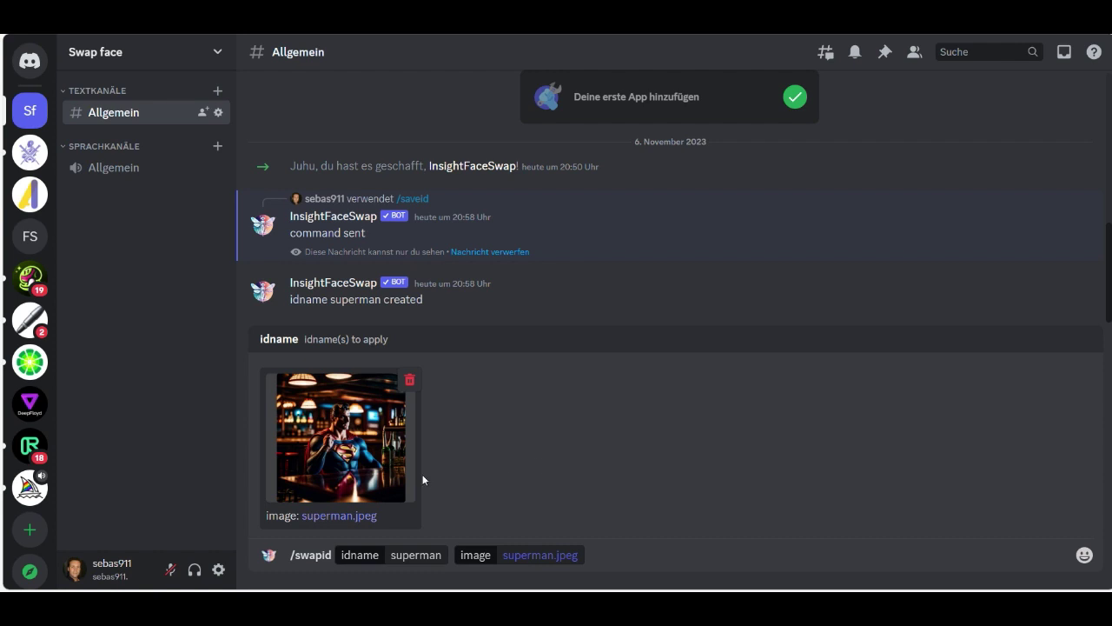
key(Return)
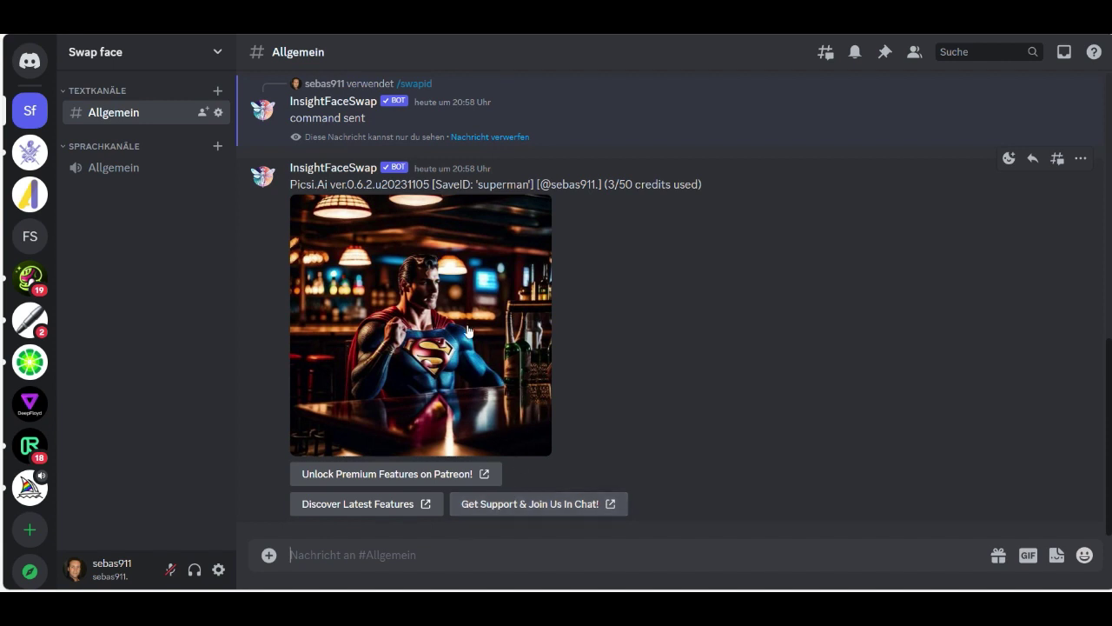
click(443, 300)
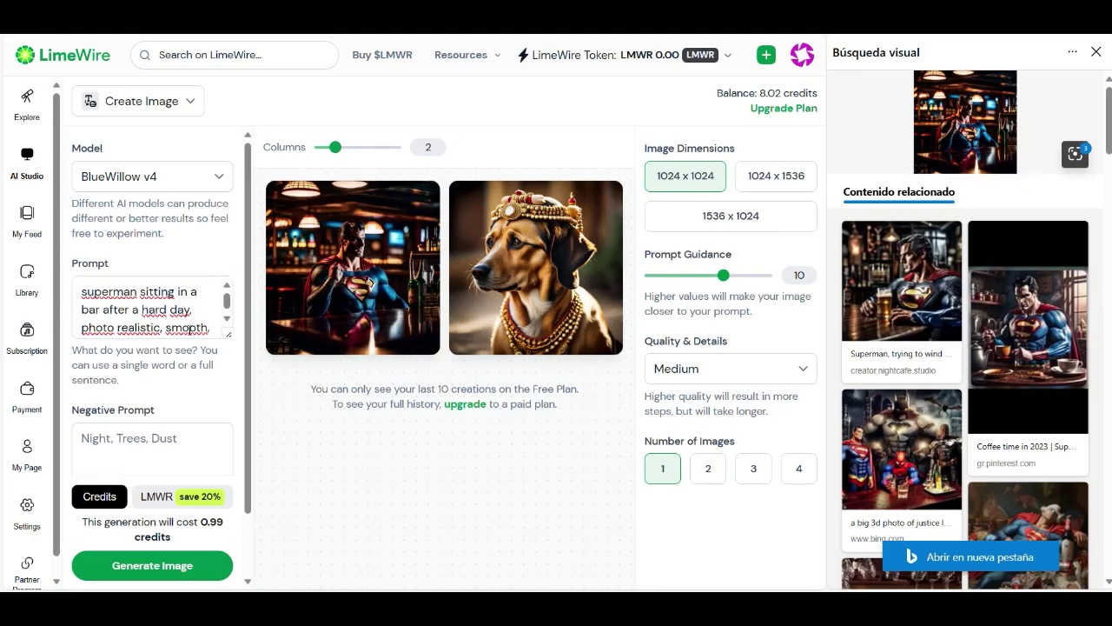
Rewrite the prompt to Superman on a sunny beach after a hard year of work, photorealistic, and generate.
mouse_move(171, 324)
mouse_down()
mouse_move(209, 324)
mouse_move(165, 306)
mouse_move(179, 288)
mouse_up()
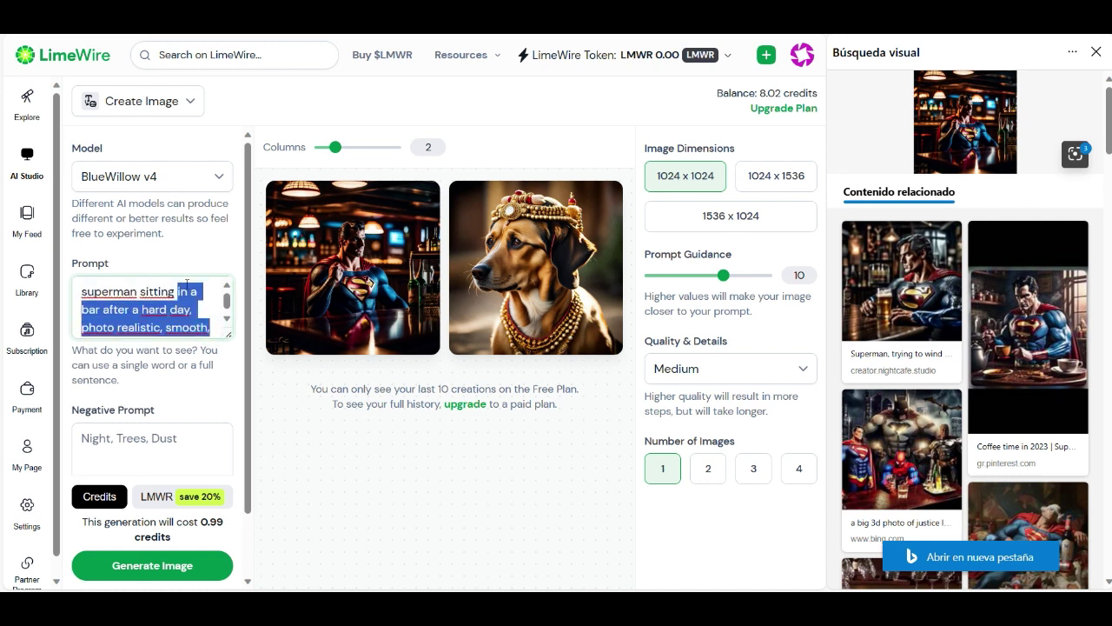
text(on a sunny)
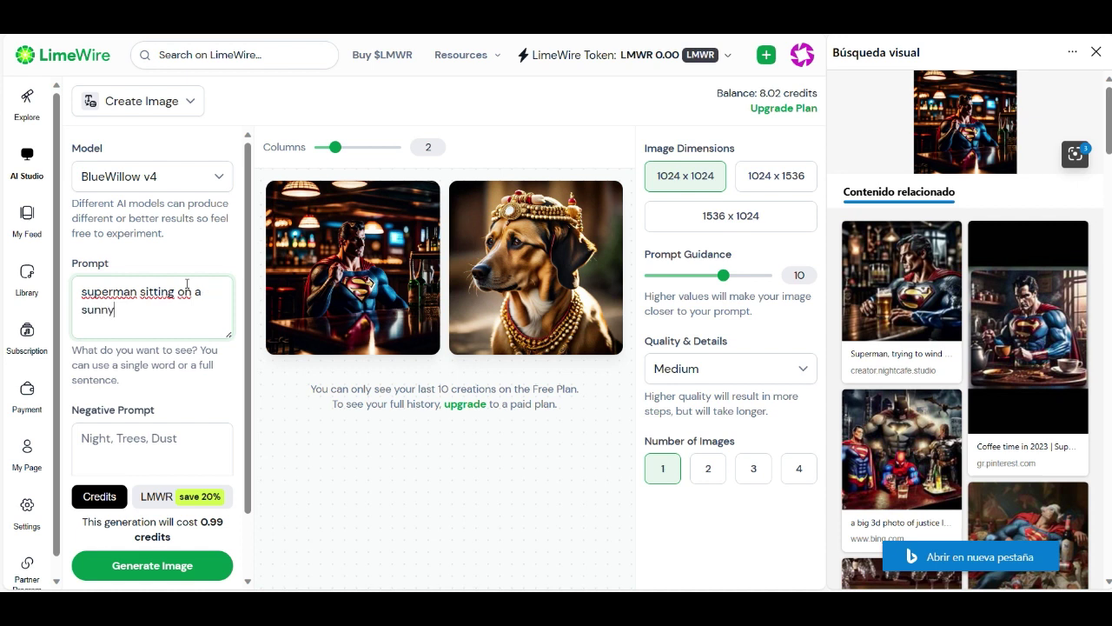
text( beach after a hard)
text( year of wor)
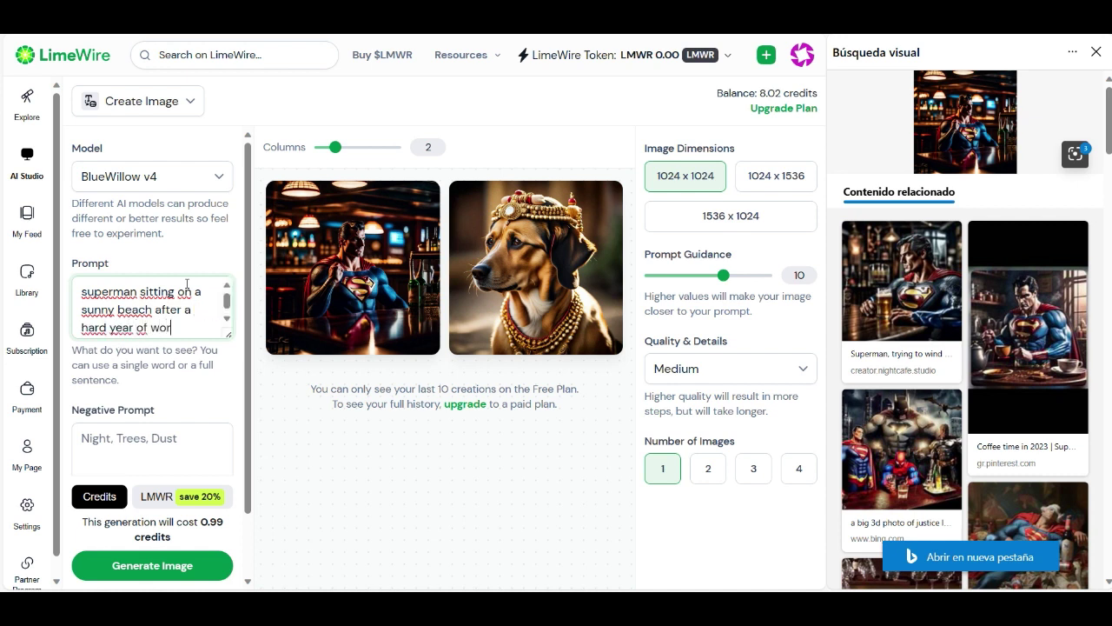
text(,)
text( photo)
text(realisi)
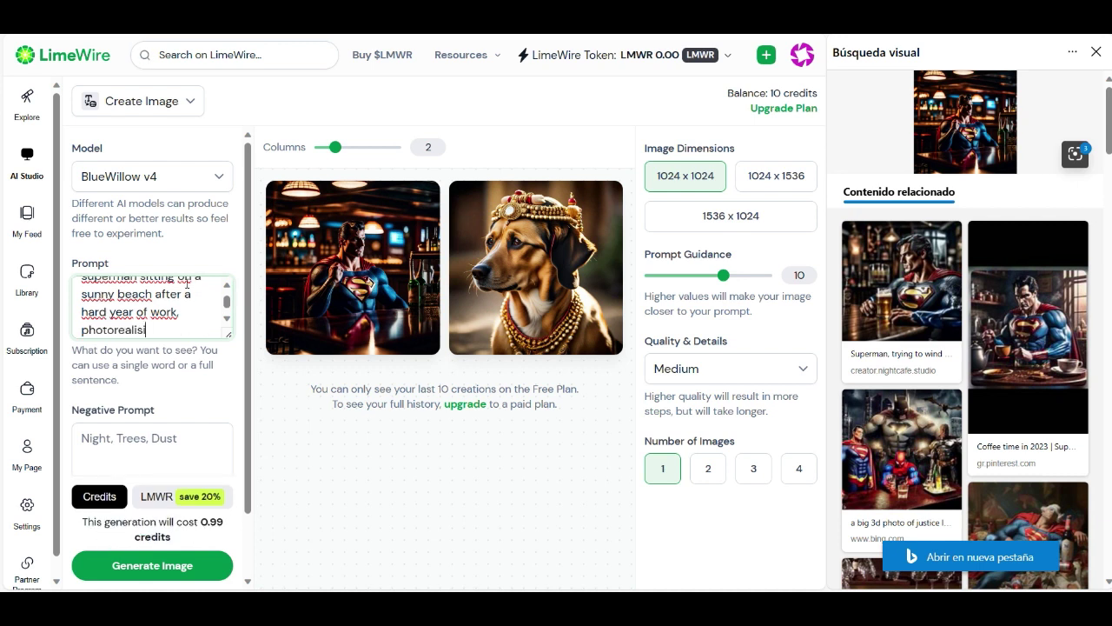
text(tic,)
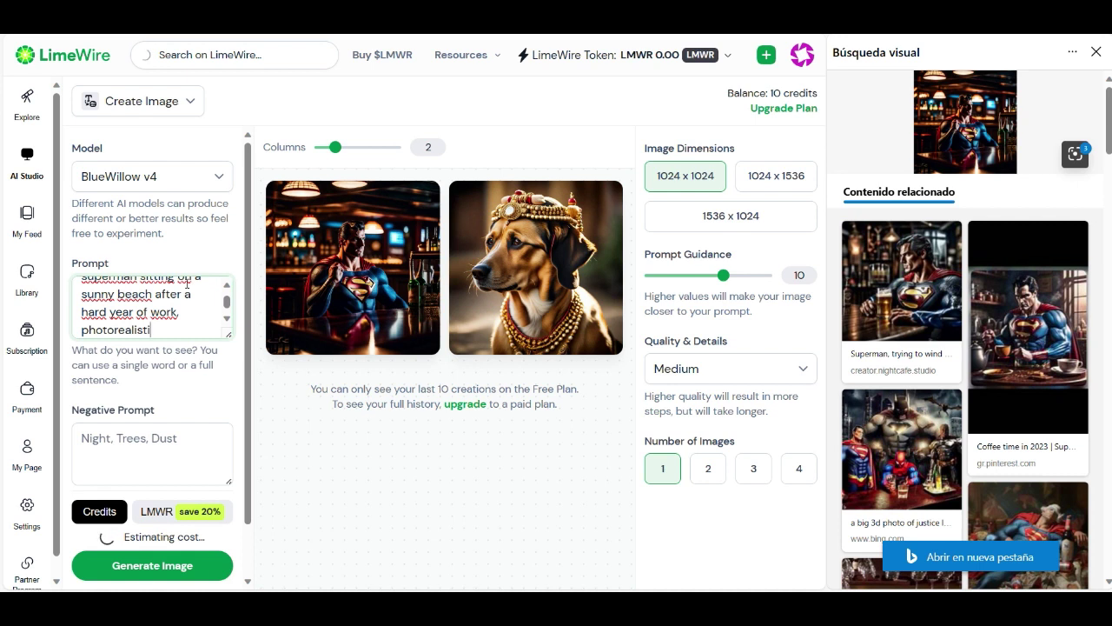
click(136, 576)
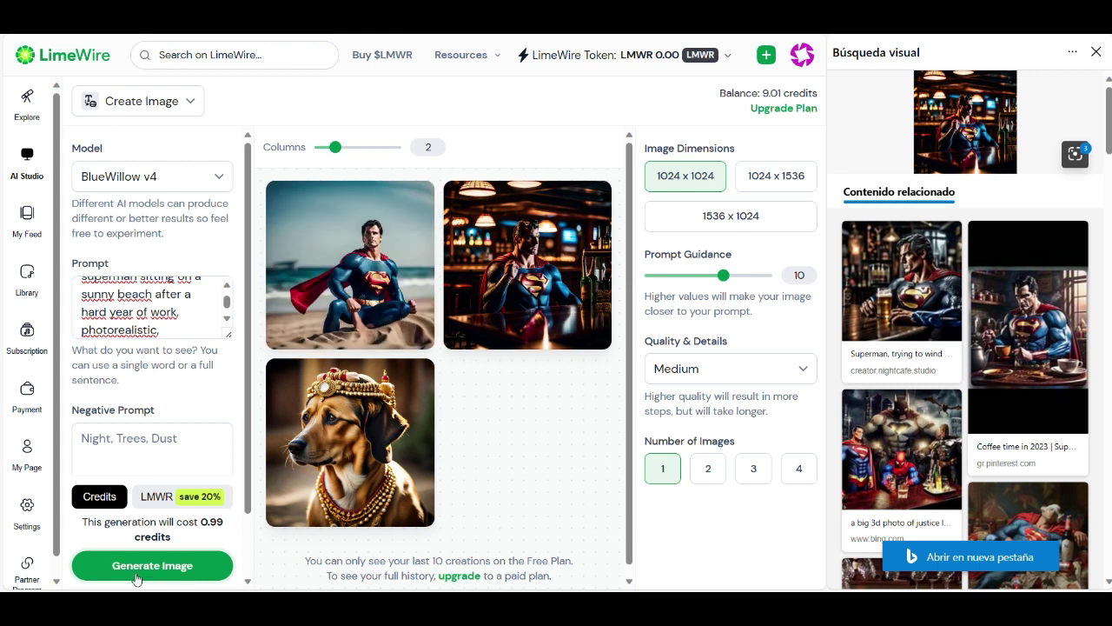
Download the LimeWire beach Superman image and save a copy named superman1.jpeg.
click(408, 206)
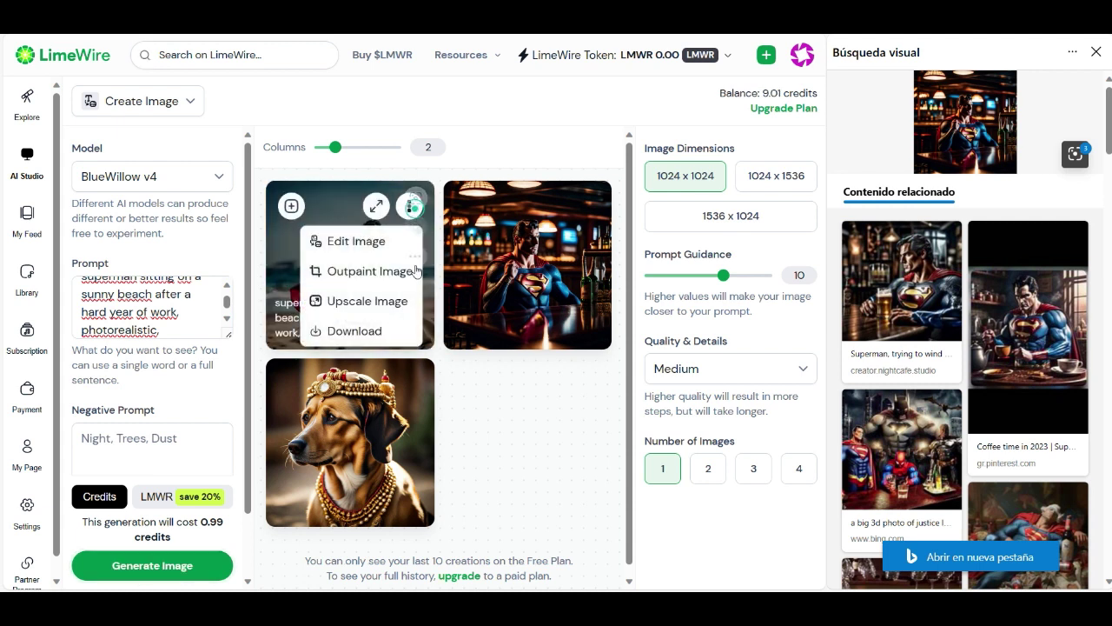
click(356, 331)
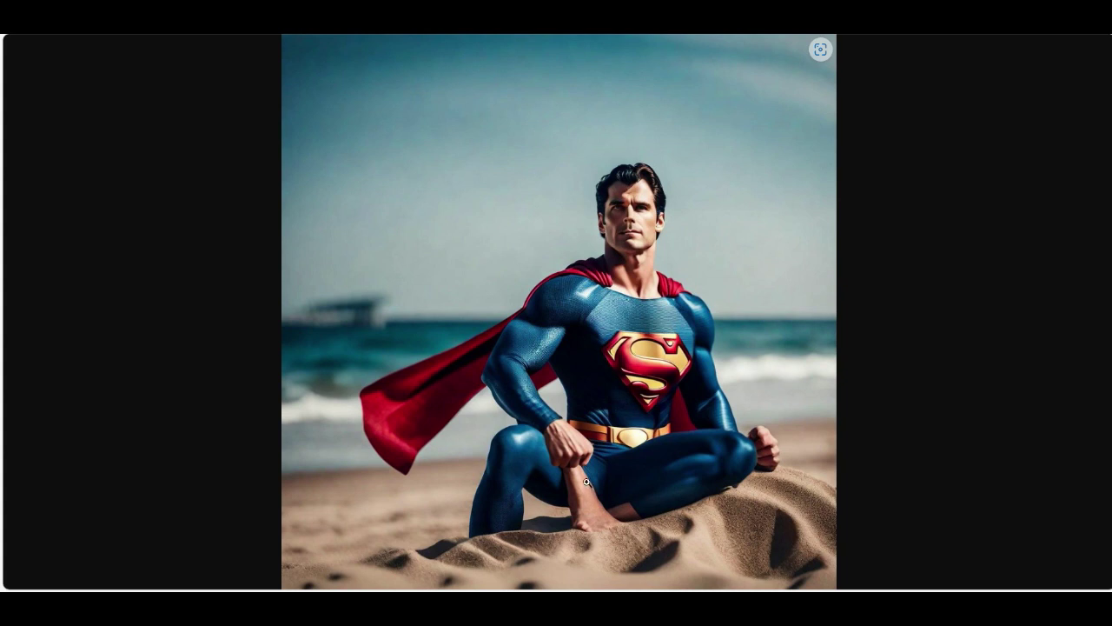
right_click(725, 194)
click(769, 228)
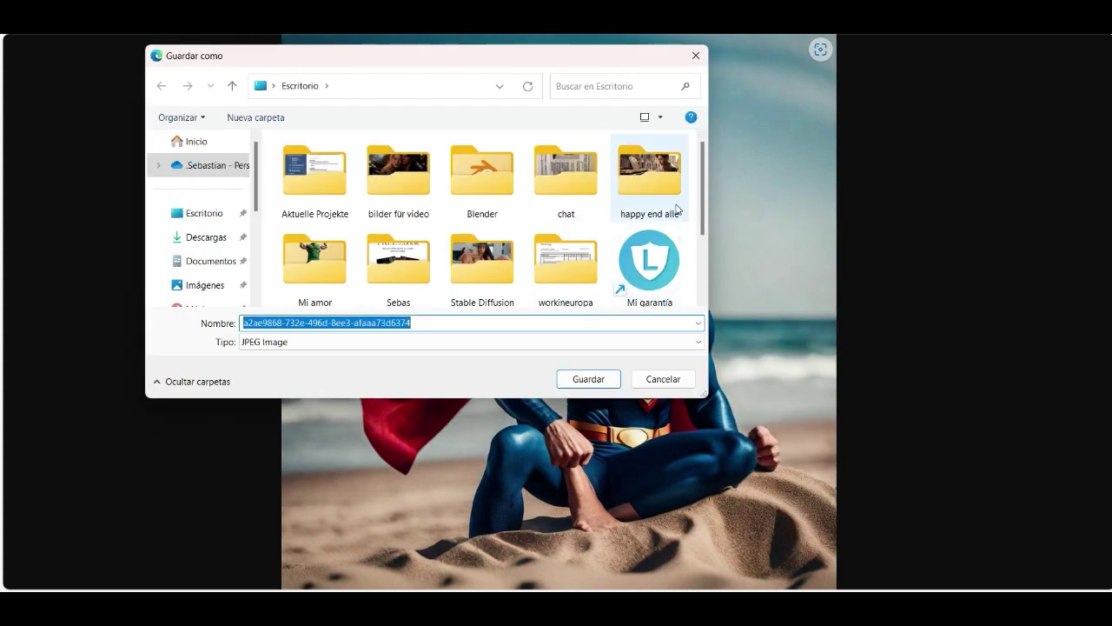
scroll(660, 218, down, 2)
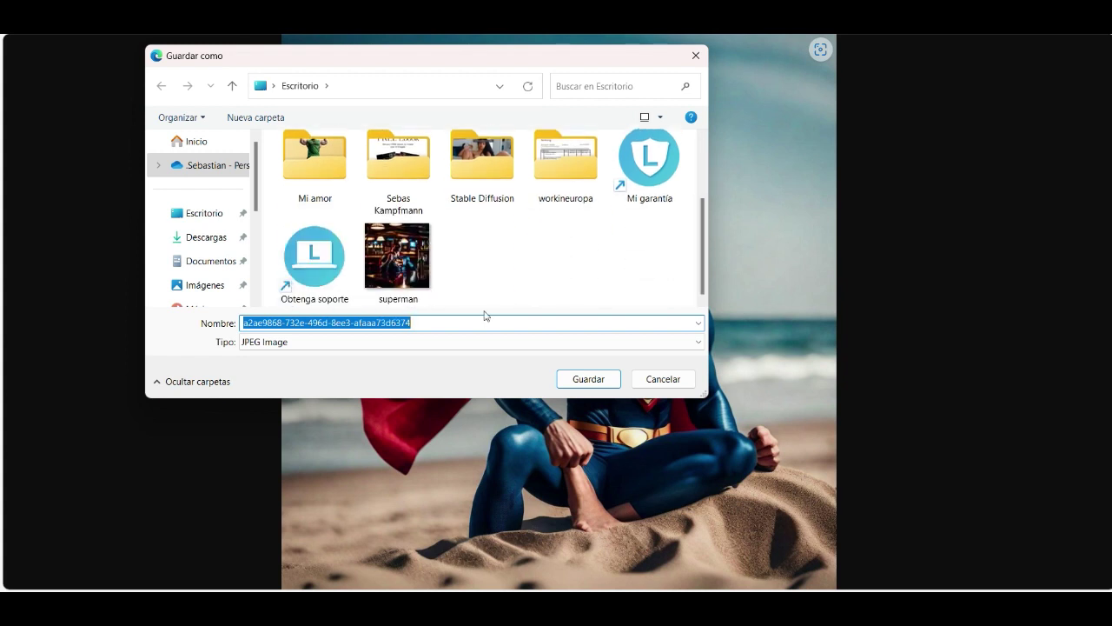
text(superman1)
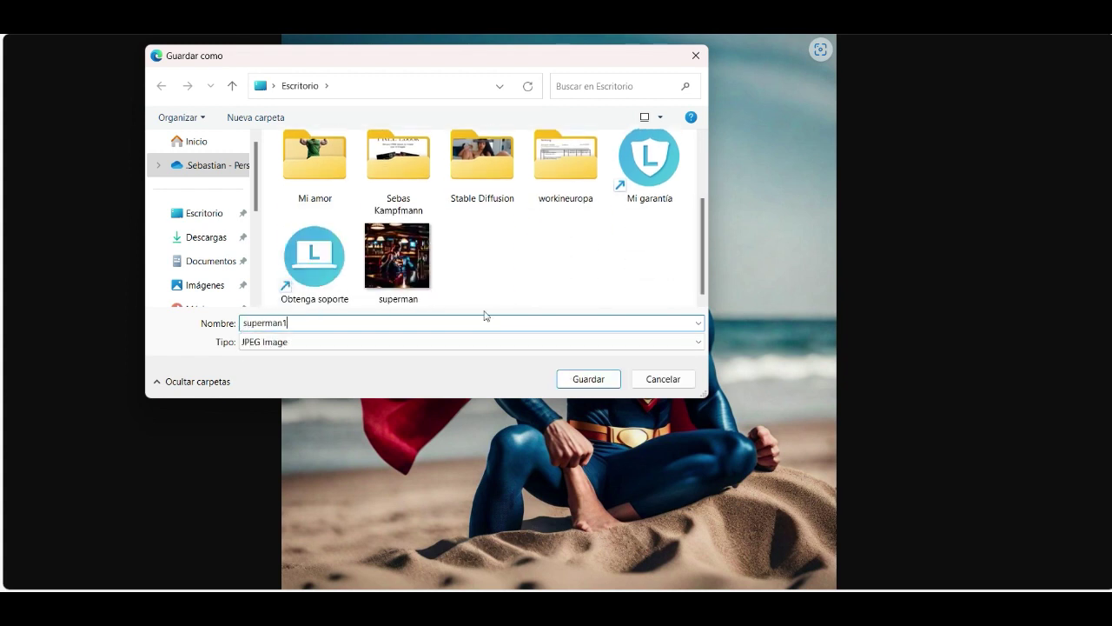
click(585, 379)
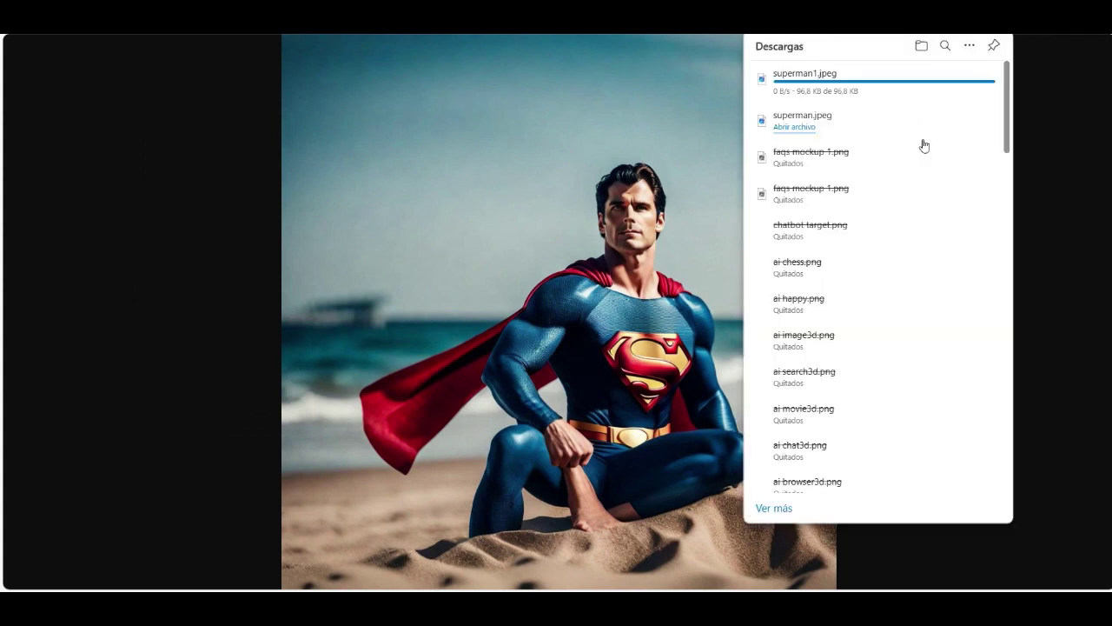
click(1040, 109)
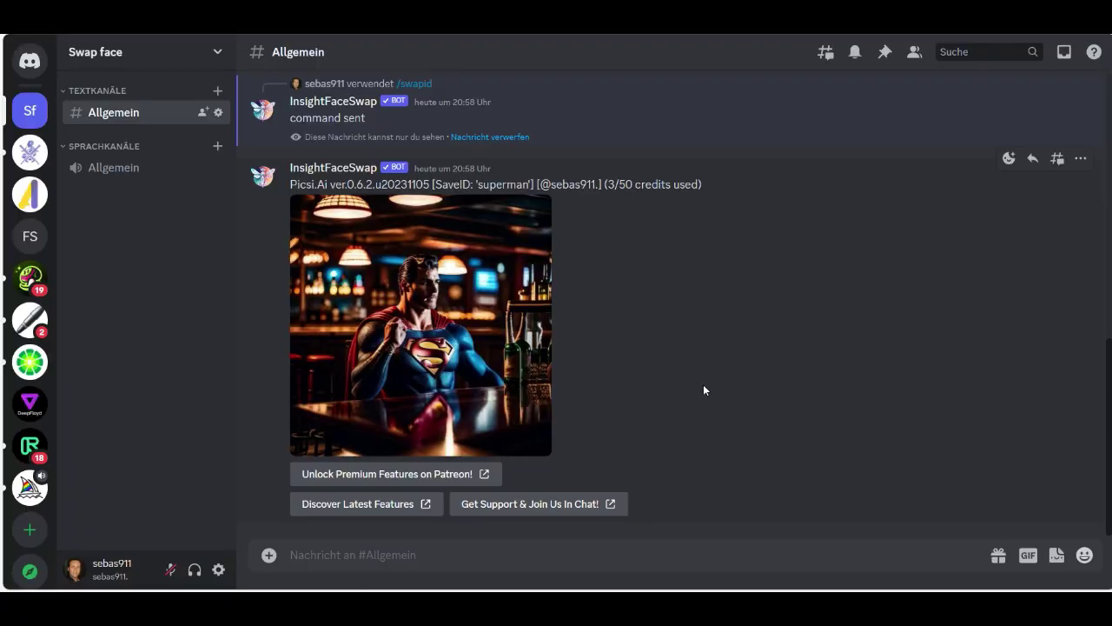
Send /swapid with idname 'superman' and superman1.jpeg attached as the target image.
scroll(641, 303, up, 3)
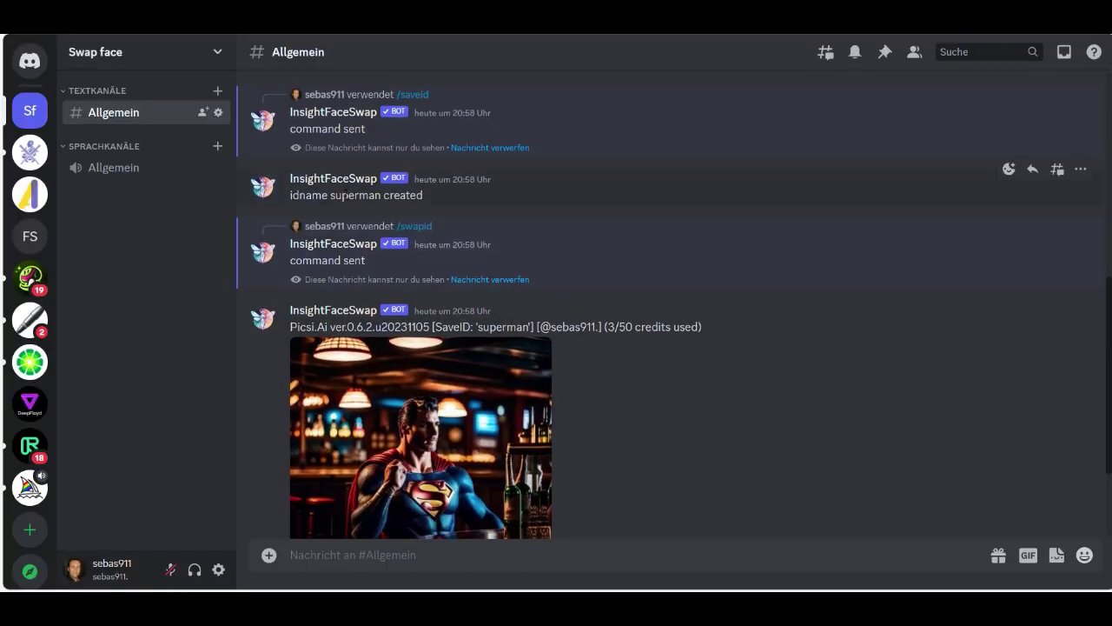
scroll(630, 297, down, 3)
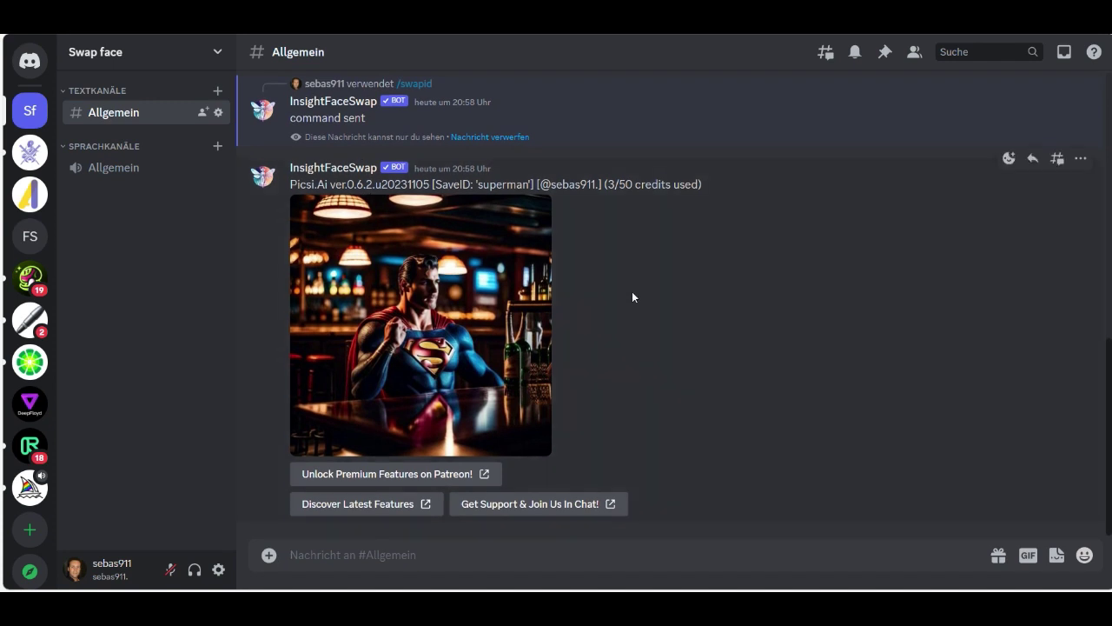
click(593, 549)
text(/)
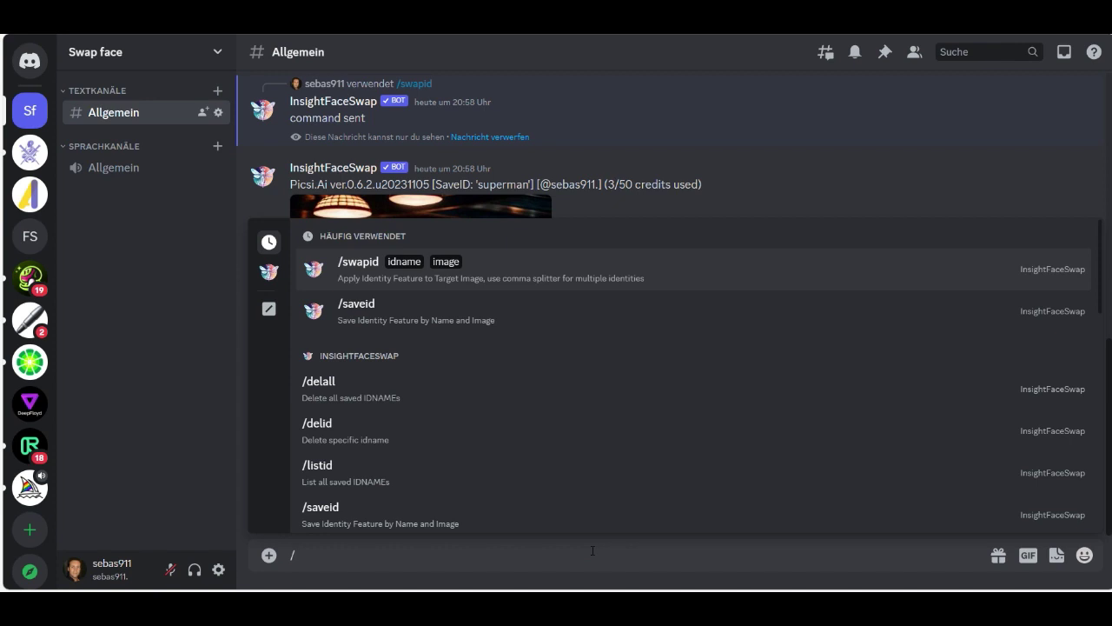
text(s)
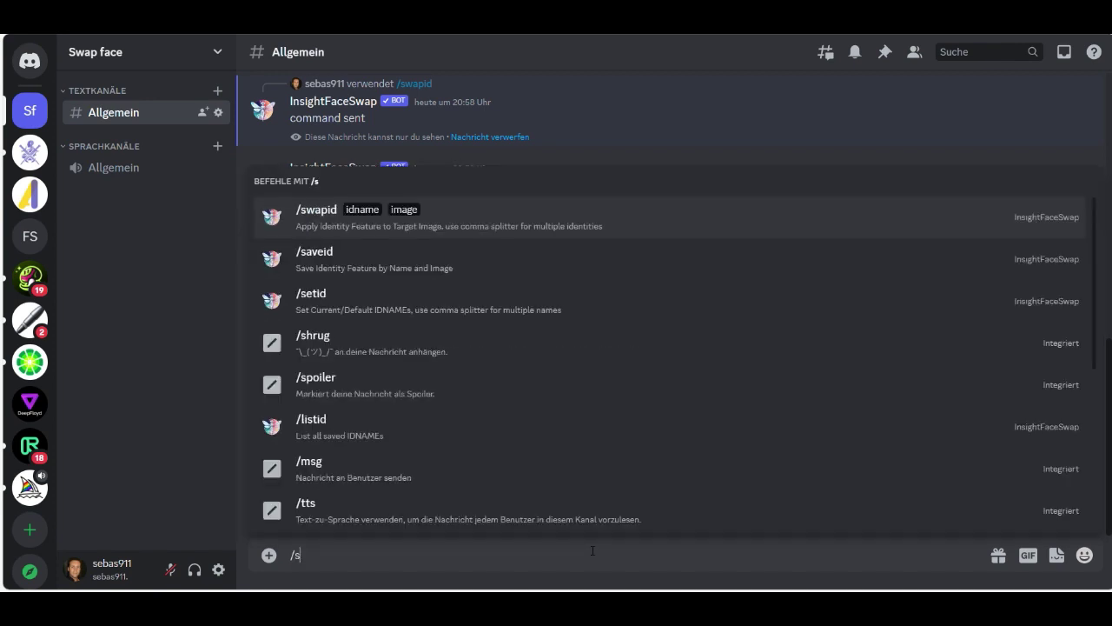
text(wapid)
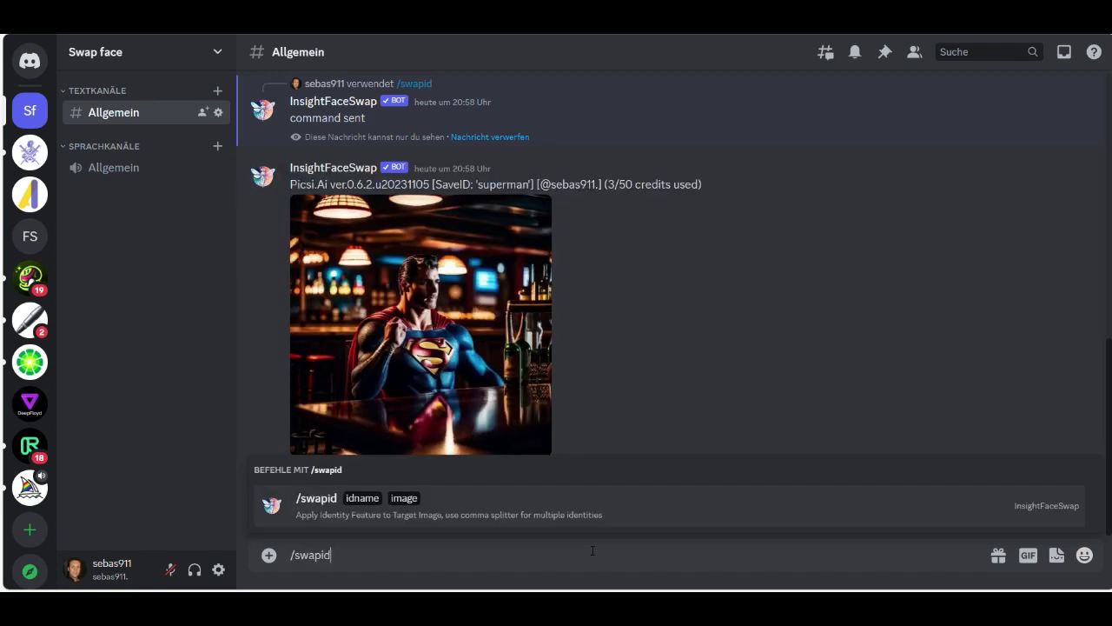
click(372, 502)
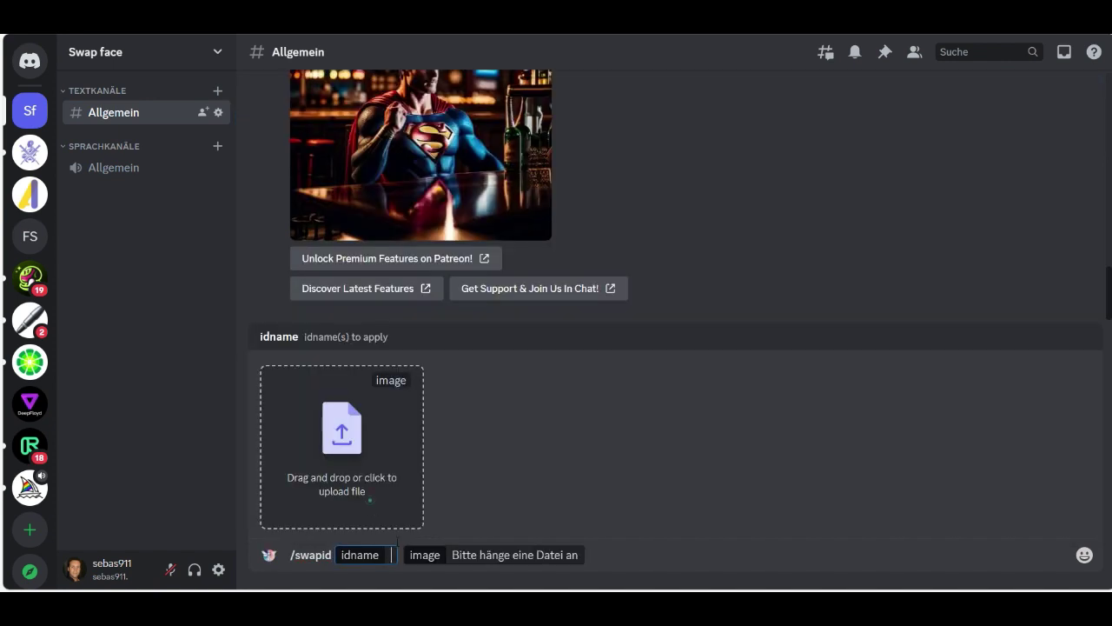
text(superman)
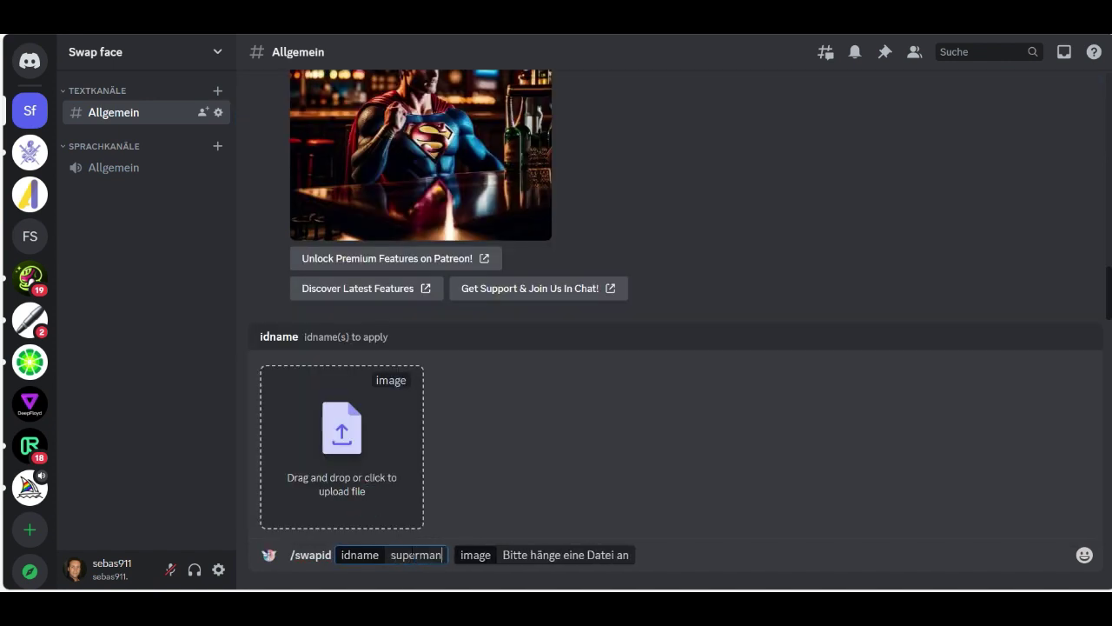
click(363, 470)
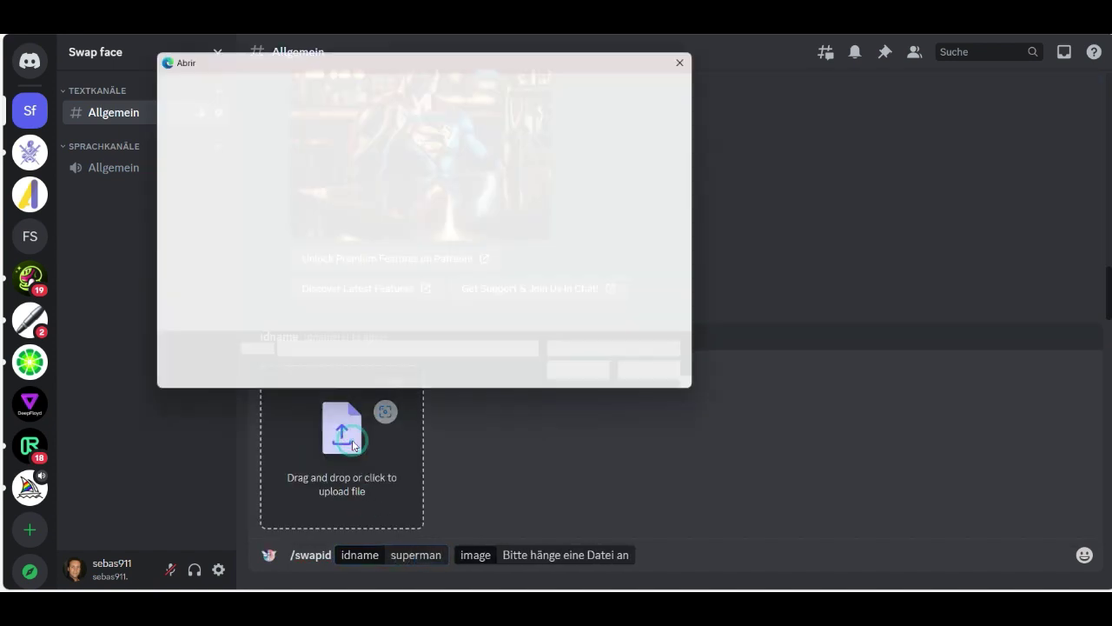
click(480, 187)
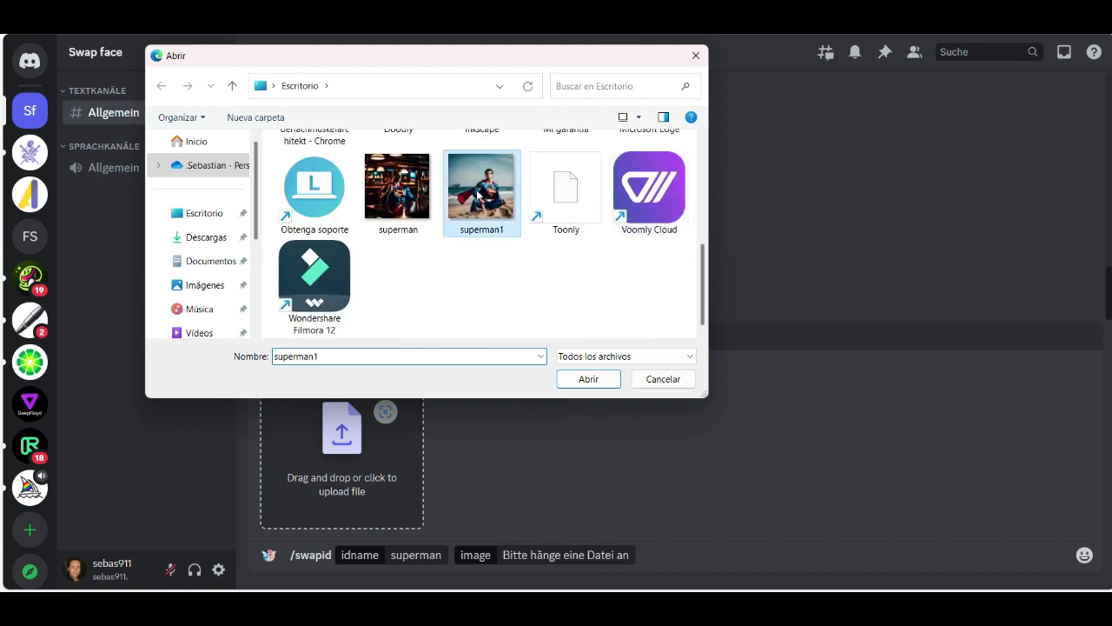
click(580, 382)
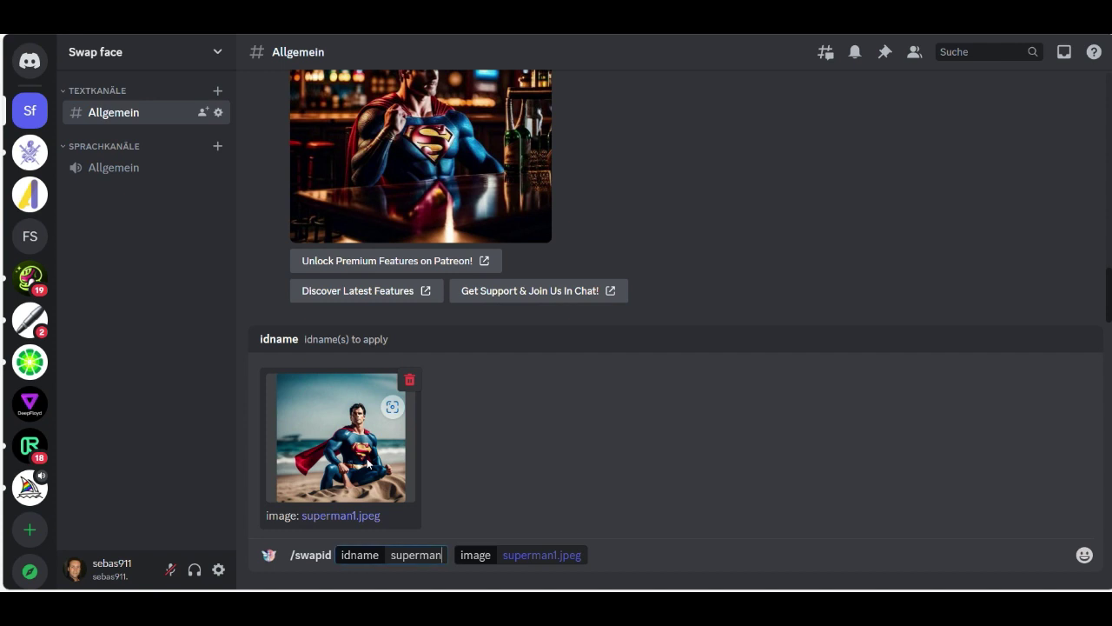
key(Return)
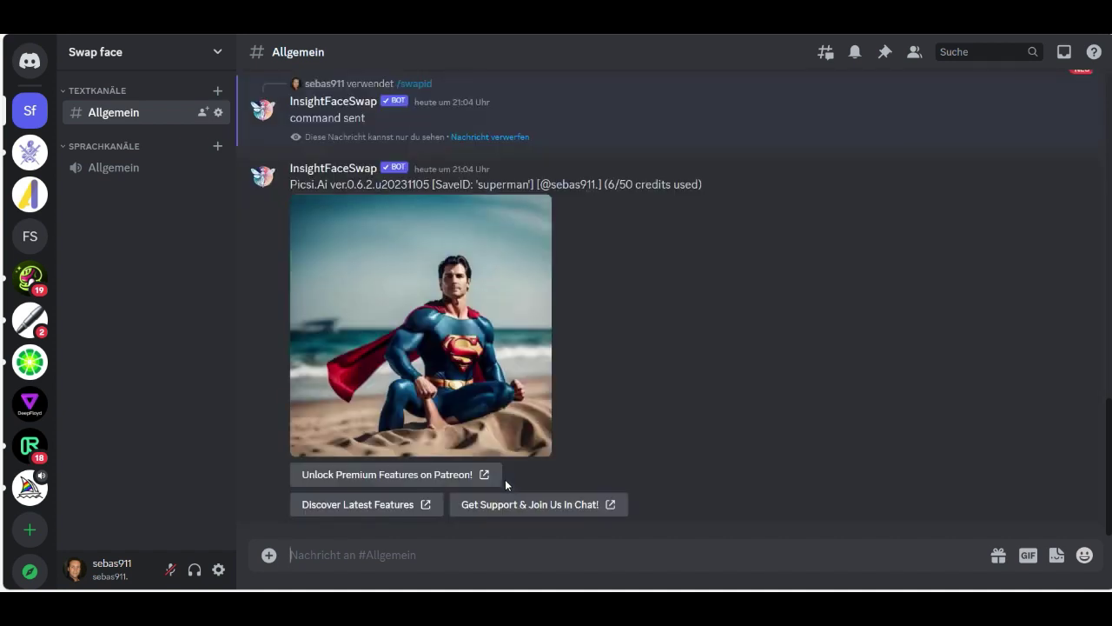
Enlarge the bot's swapped beach image and open it via 'Im Browser öffnen'.
click(467, 320)
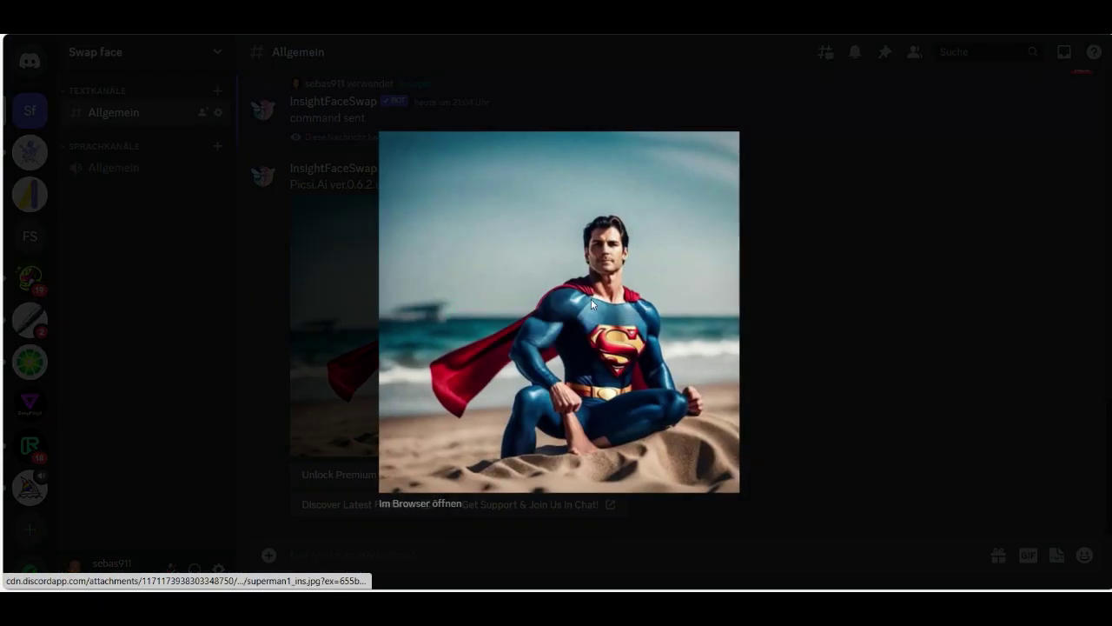
click(453, 502)
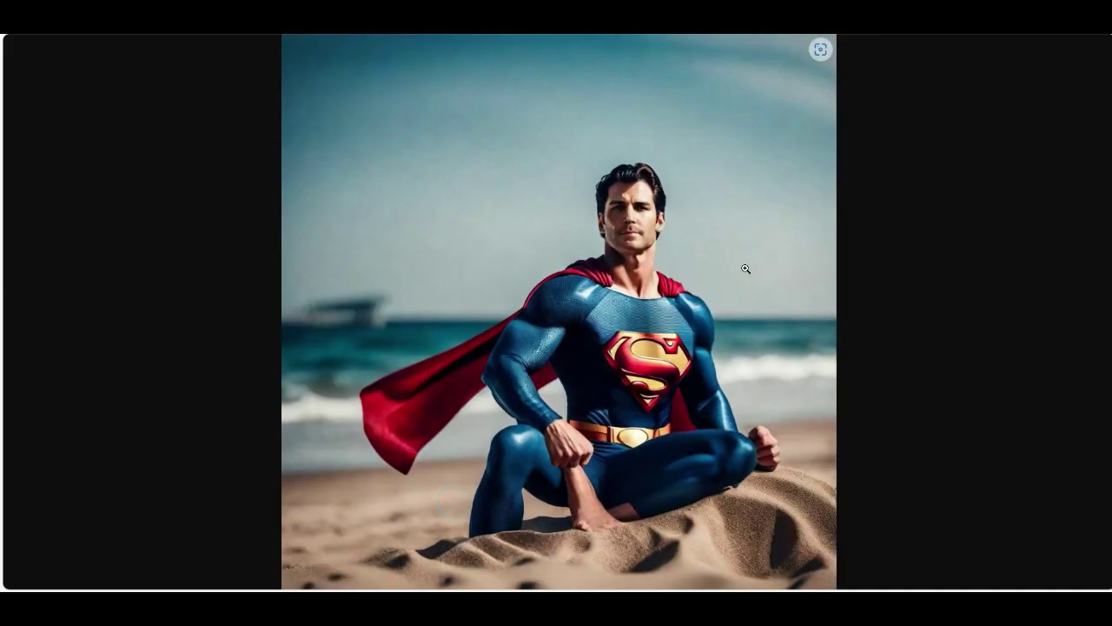